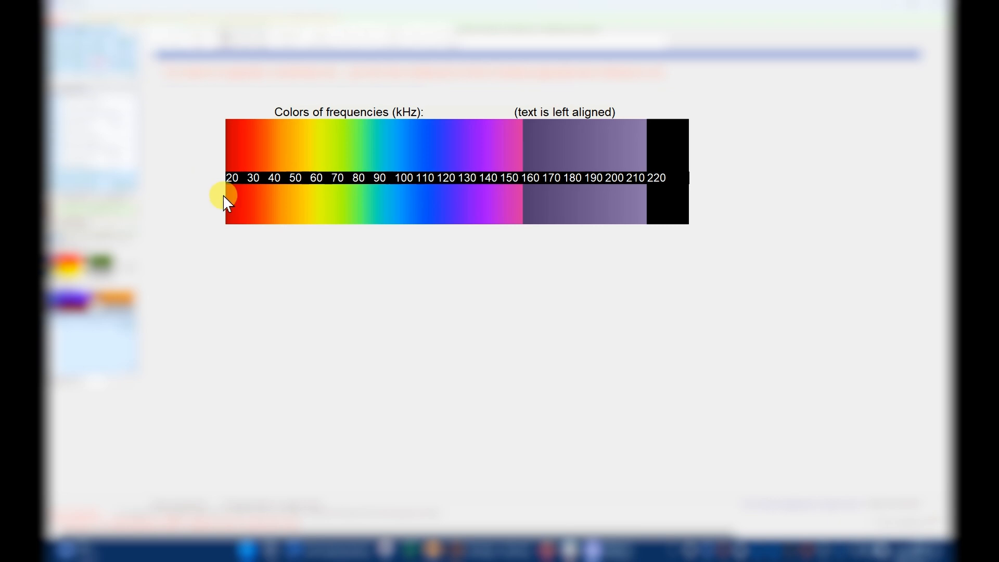
Toggle the main menu's visibility several times, leaving it shown.
{"action": "left_click", "coordinate": [149, 17]}
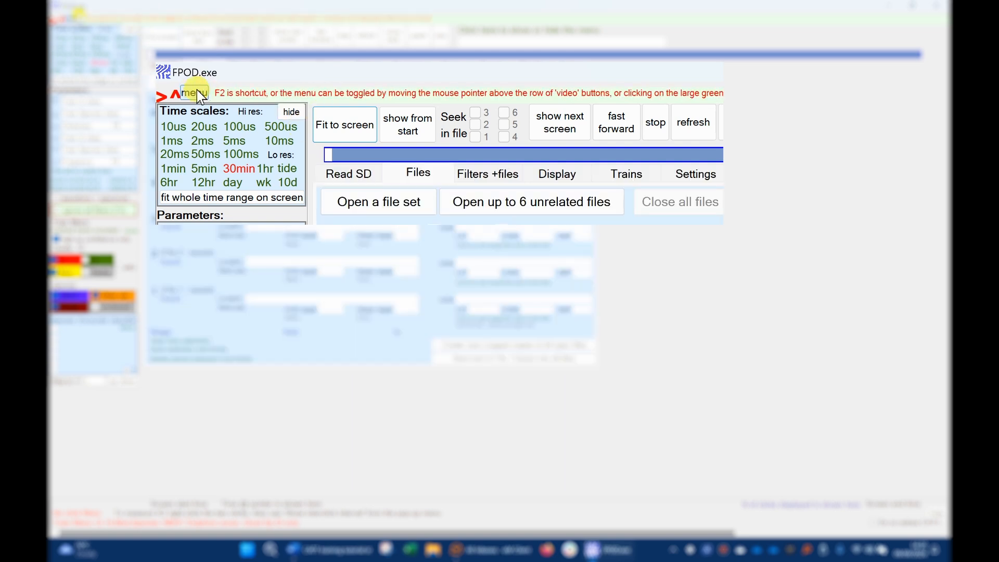
{"action": "left_click", "coordinate": [197, 91]}
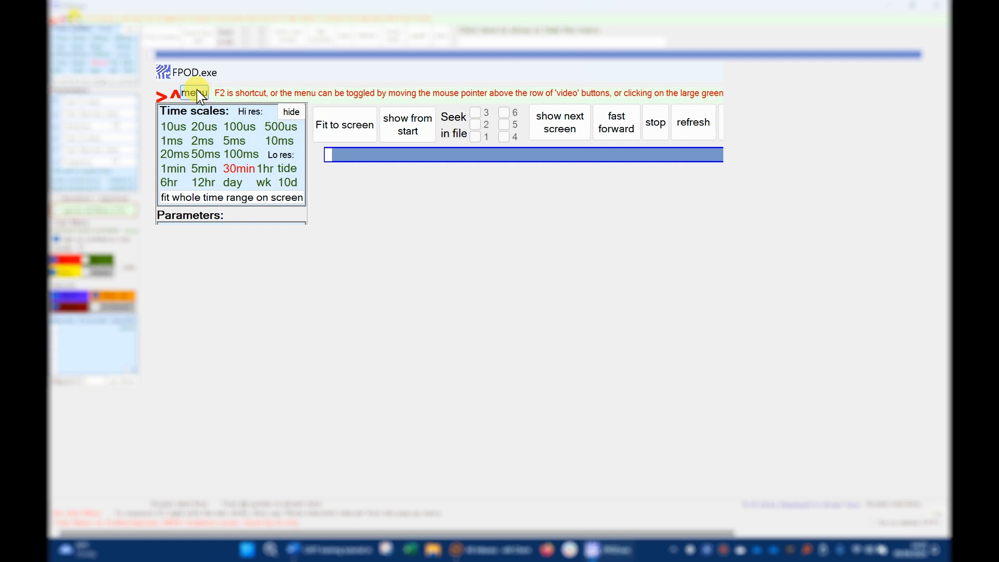
{"action": "left_click", "coordinate": [200, 95]}
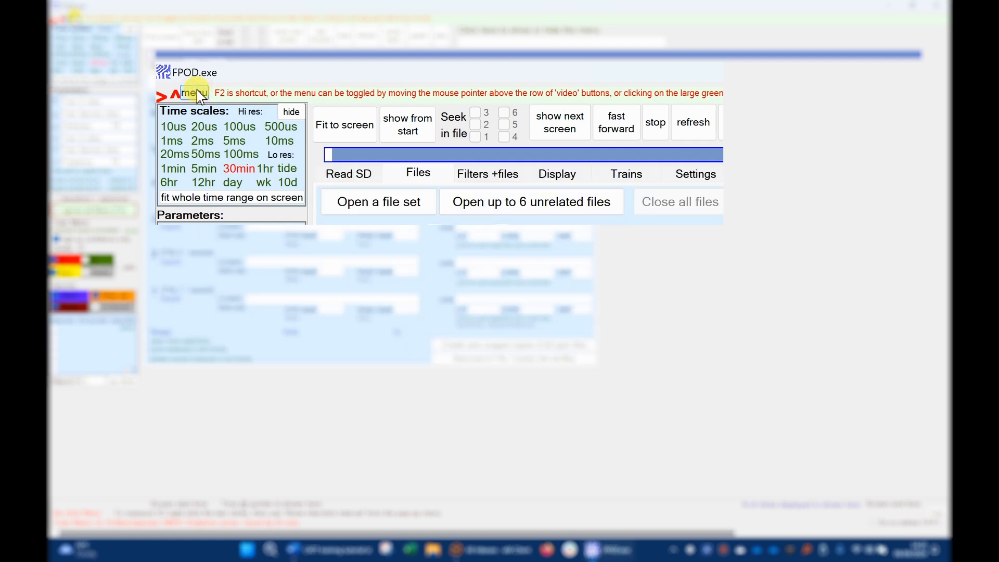
{"action": "left_click", "coordinate": [199, 95]}
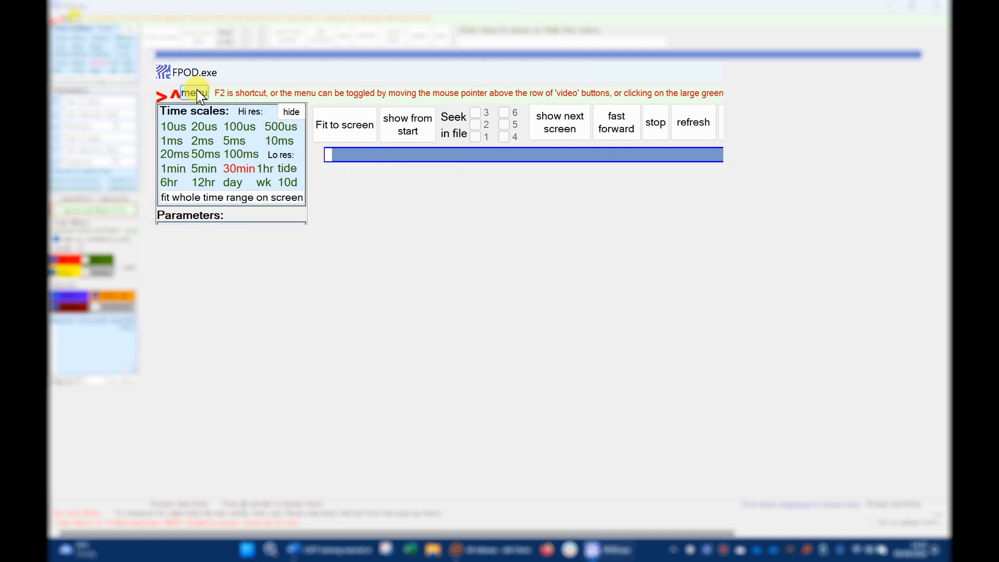
{"action": "left_click", "coordinate": [200, 94]}
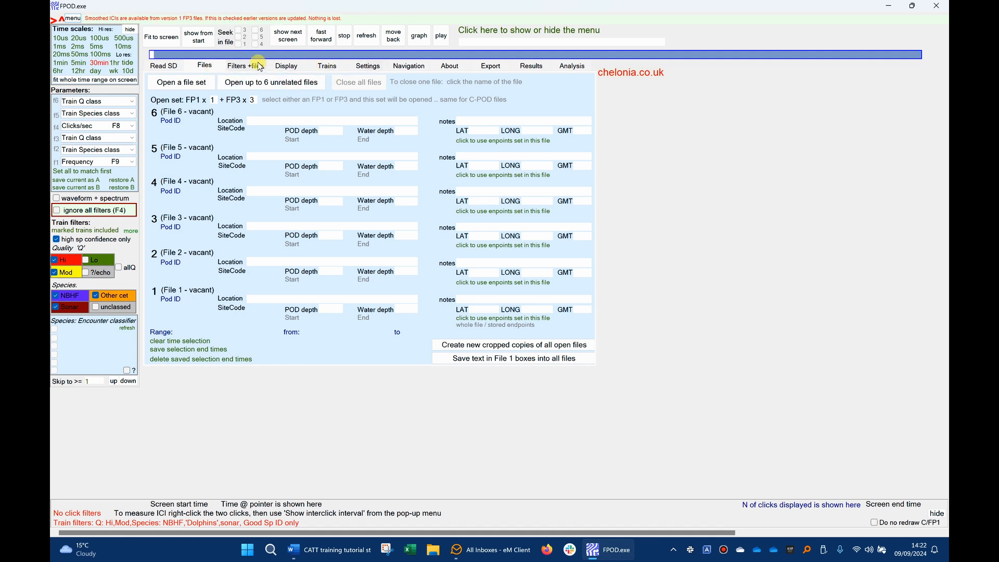
On the SD reading page, fill in the site name, "fal river" as deployment and "acoustic release" as other information.
{"action": "left_click", "coordinate": [167, 66]}
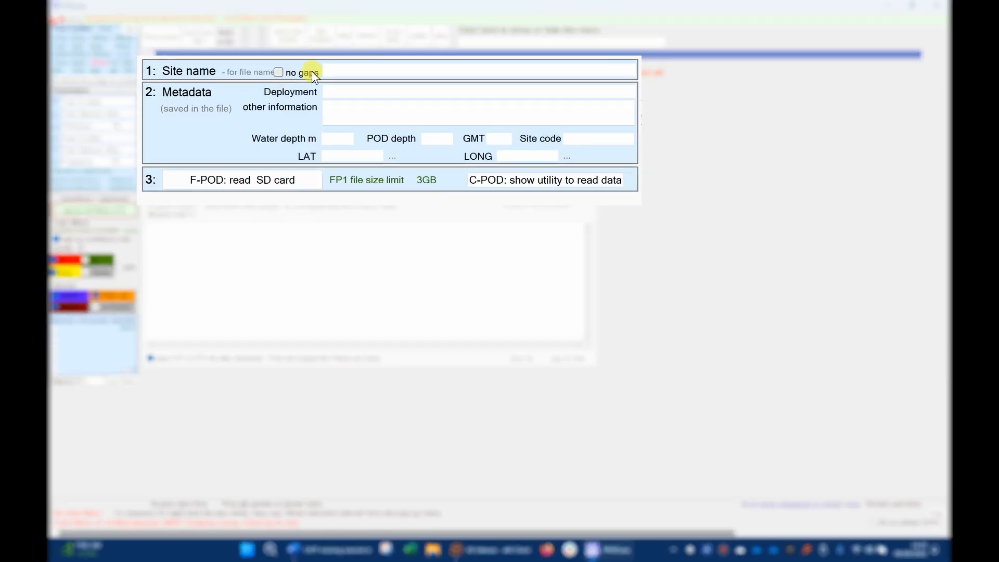
{"action": "left_click", "coordinate": [346, 68]}
{"action": "type", "text": "joe test"}
{"action": "left_click", "coordinate": [367, 89]}
{"action": "type", "text": "fal river"}
{"action": "left_click", "coordinate": [367, 111]}
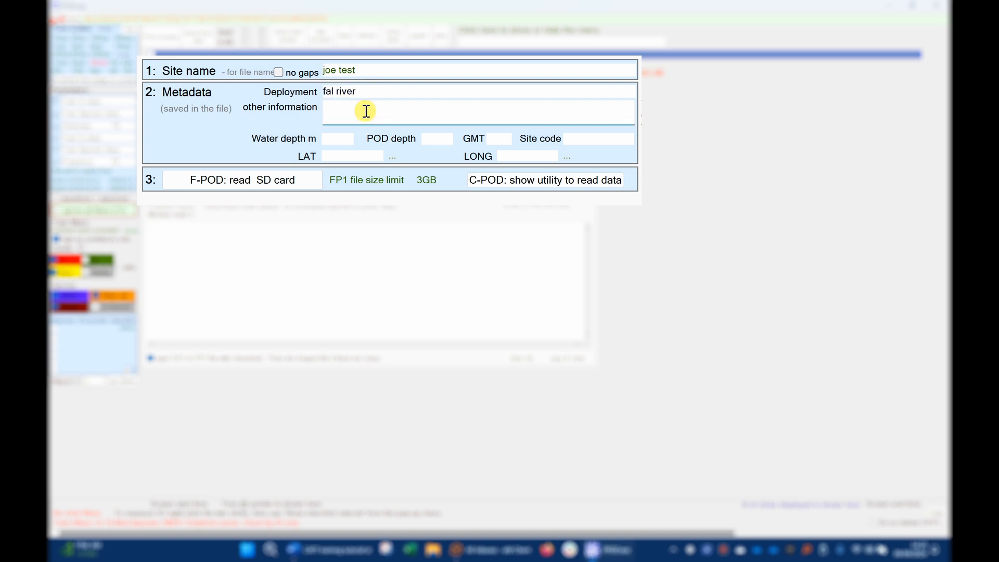
{"action": "type", "text": "acoust"}
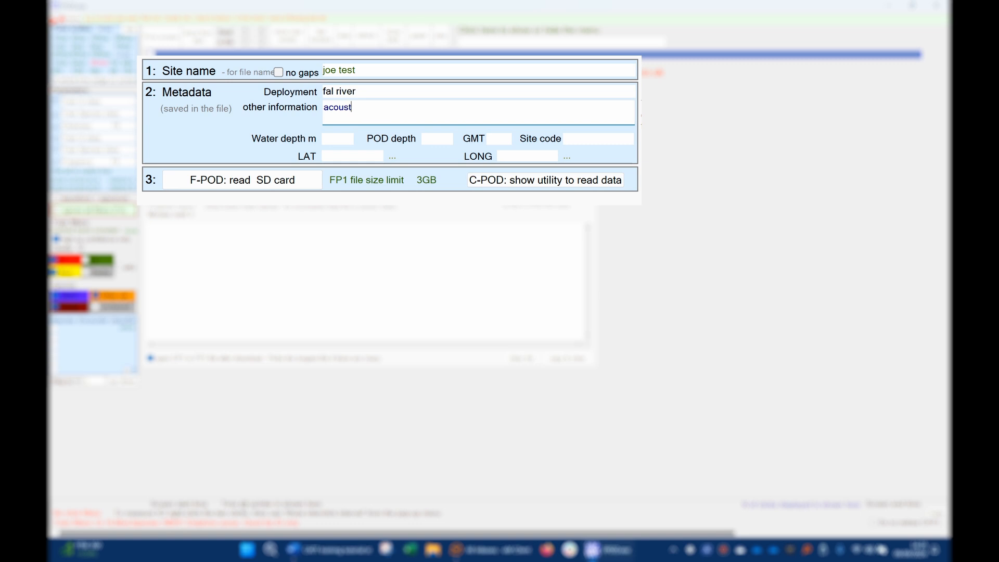
{"action": "type", "text": "ic release"}
Set the metadata's water depth to 10 m, POD depth to 9, latitude to 50 and longitude to 005.
{"action": "left_click", "coordinate": [337, 135]}
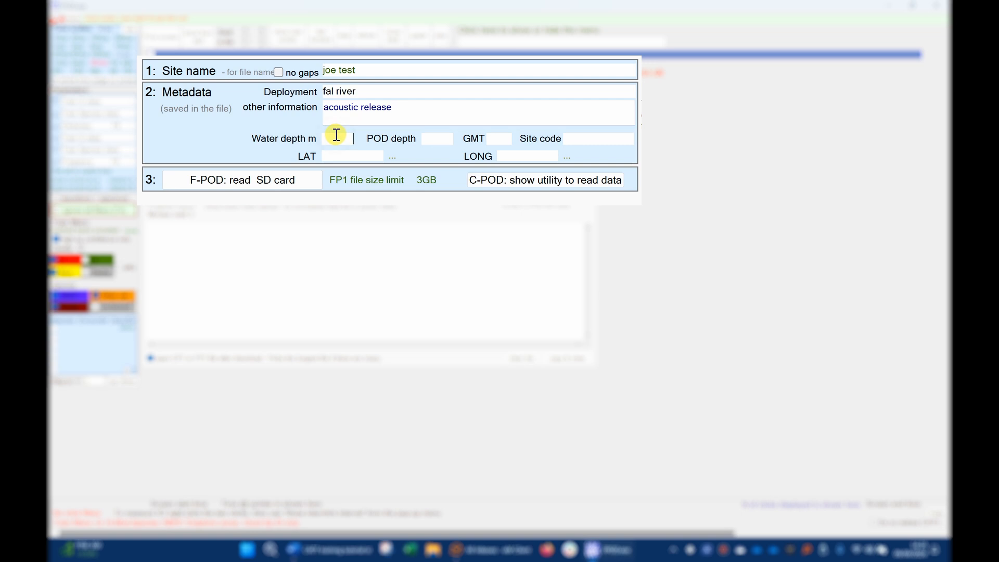
{"action": "type", "text": "10"}
{"action": "left_click", "coordinate": [443, 137]}
{"action": "type", "text": "9"}
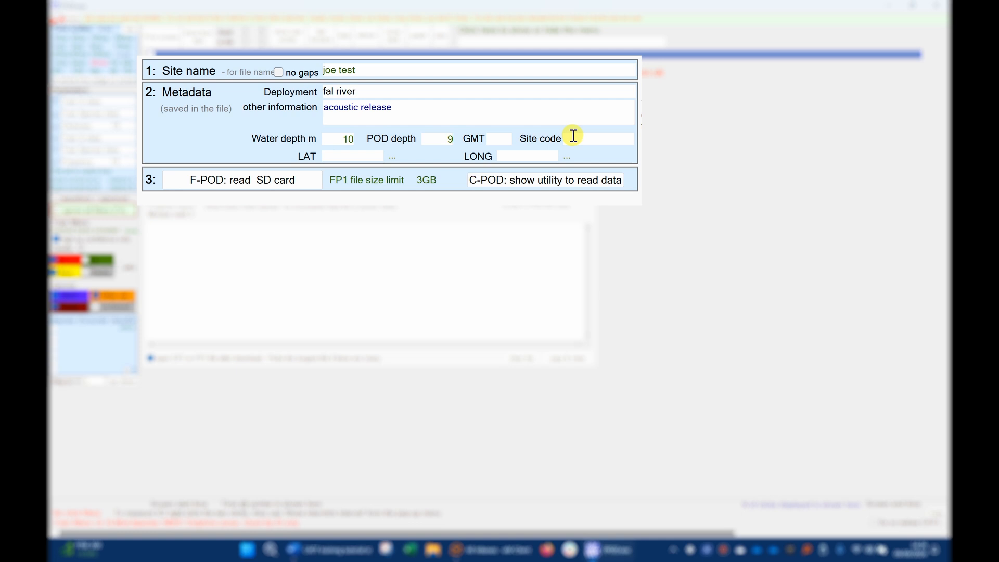
{"action": "left_click", "coordinate": [352, 155]}
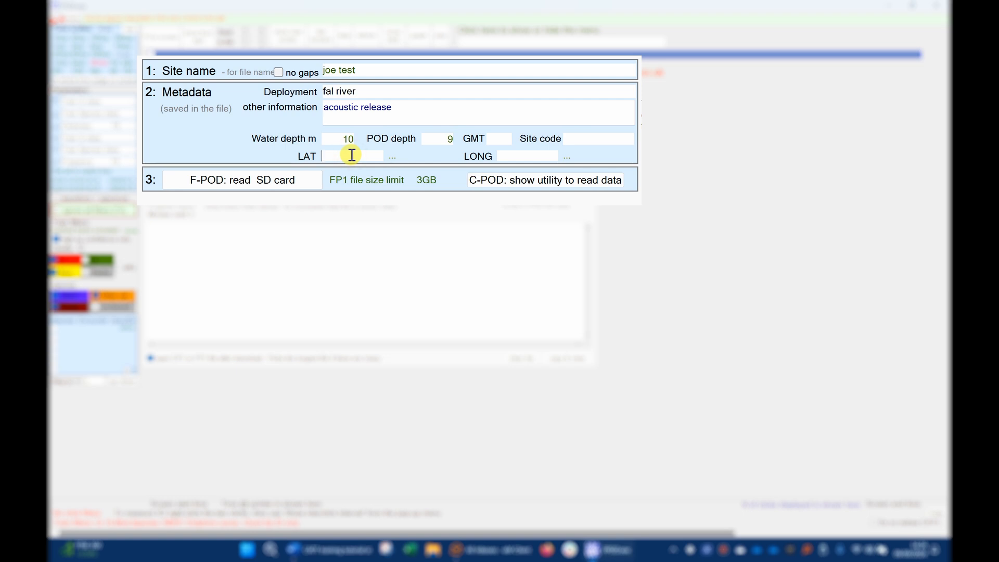
{"action": "type", "text": "50"}
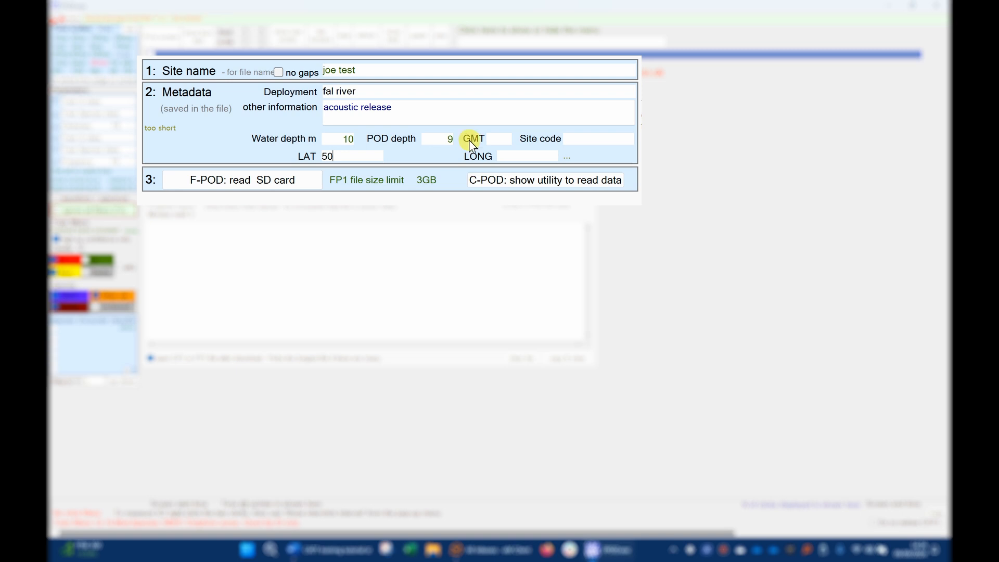
{"action": "left_click", "coordinate": [511, 157]}
{"action": "type", "text": "005"}
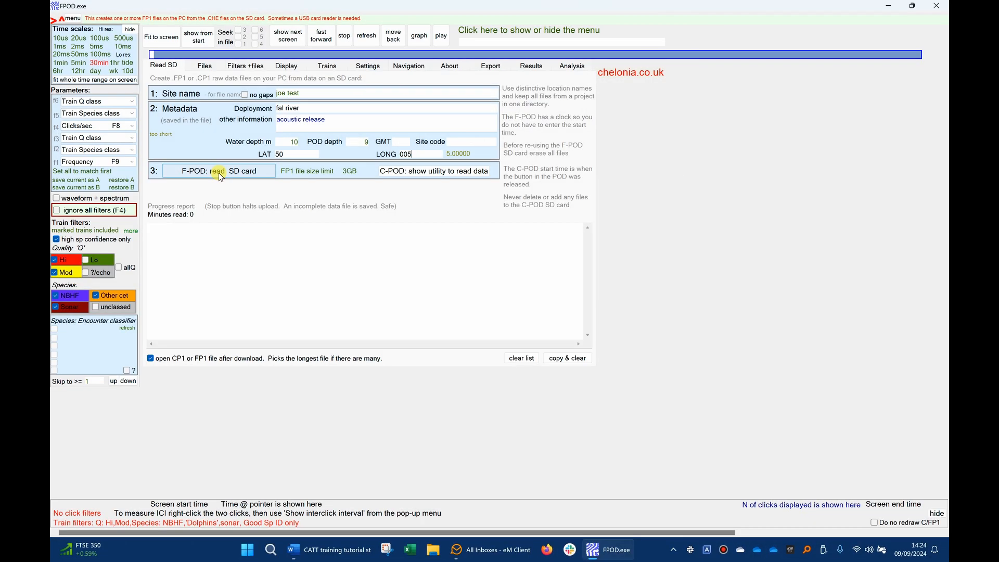
Start the F-POD SD card read and browse to the SARK 6827 04_06_24 folder inside Incoming on the Desktop.
{"action": "left_click", "coordinate": [220, 176]}
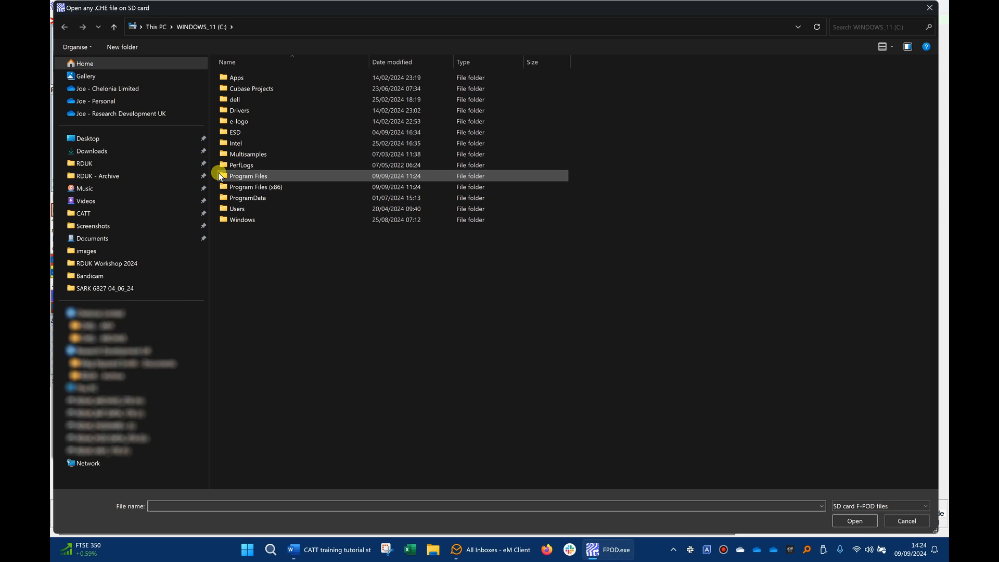
{"action": "left_click", "coordinate": [103, 140]}
{"action": "double_click", "coordinate": [246, 77]}
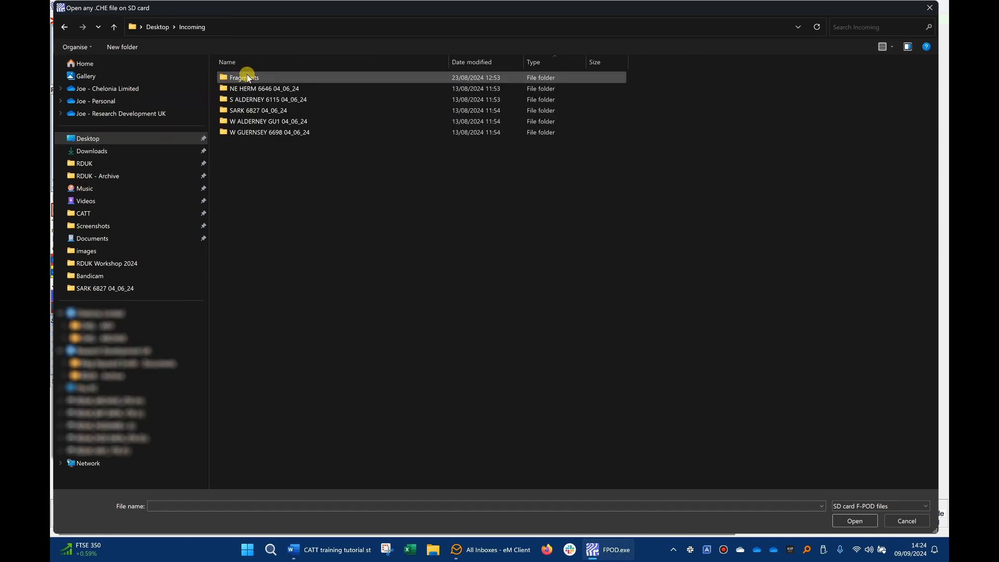
{"action": "double_click", "coordinate": [242, 112]}
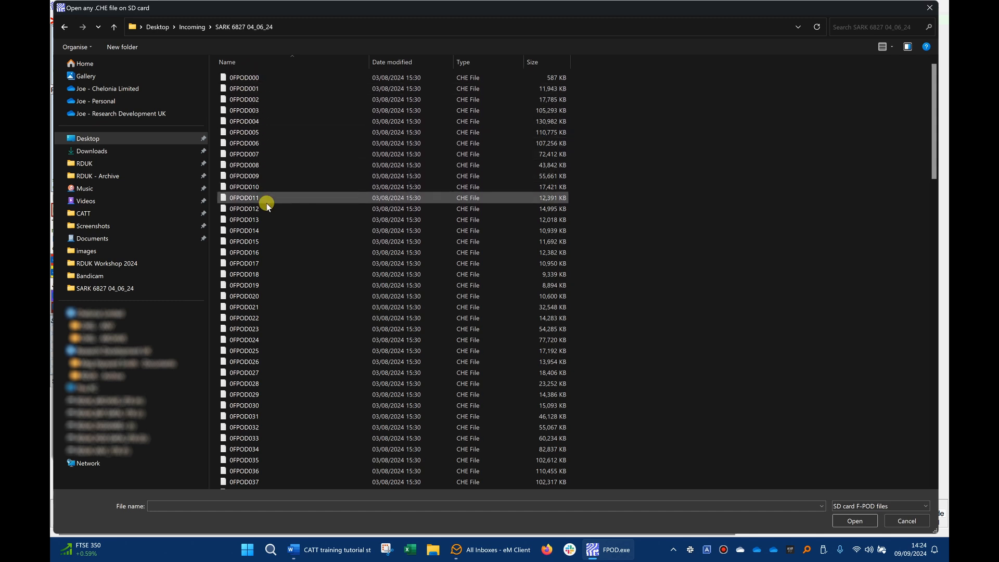
Look through the folder's CHE files and open the first one, 0FPOD000, as the source data.
{"action": "scroll", "coordinate": [290, 313], "scroll_direction": "down", "scroll_amount": 3}
{"action": "scroll", "coordinate": [290, 314], "scroll_direction": "down", "scroll_amount": 20}
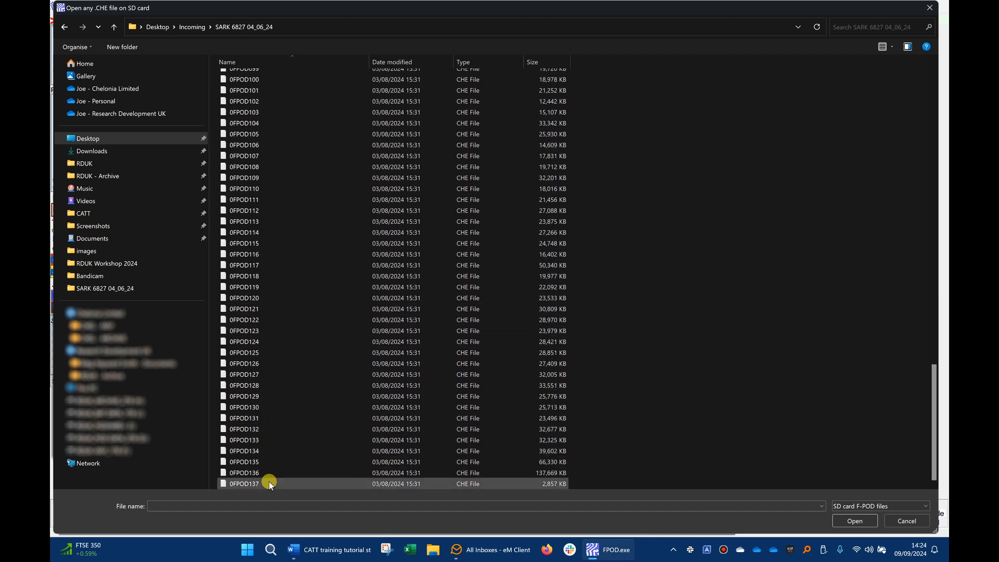
{"action": "scroll", "coordinate": [301, 281], "scroll_direction": "up", "scroll_amount": 15}
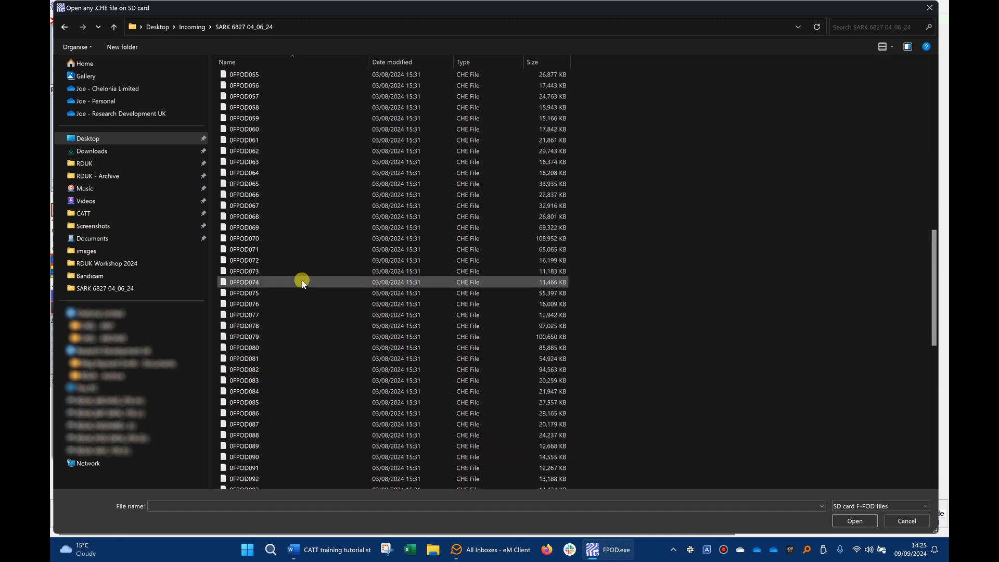
{"action": "scroll", "coordinate": [302, 280], "scroll_direction": "up", "scroll_amount": 18}
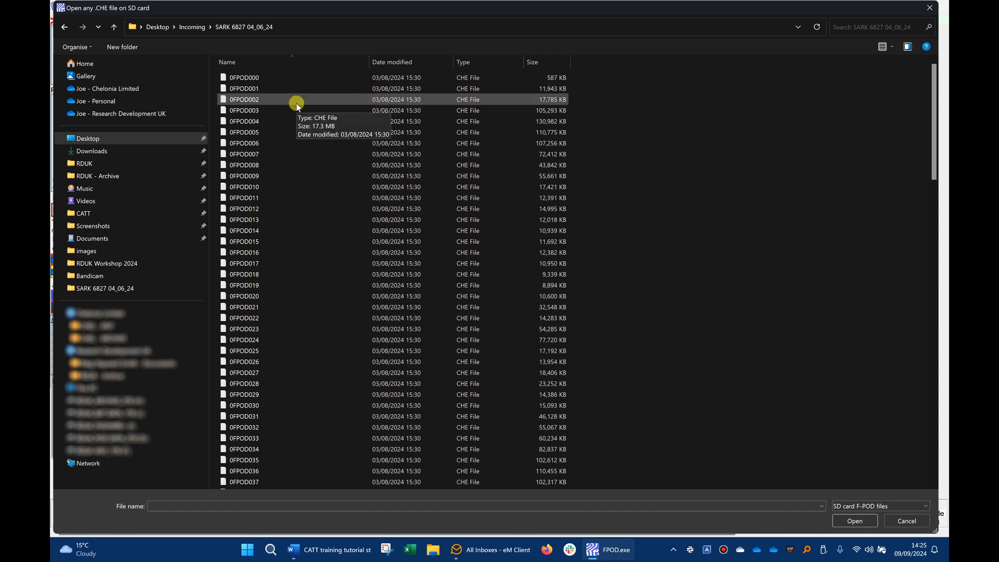
{"action": "scroll", "coordinate": [685, 264], "scroll_direction": "down", "scroll_amount": 20}
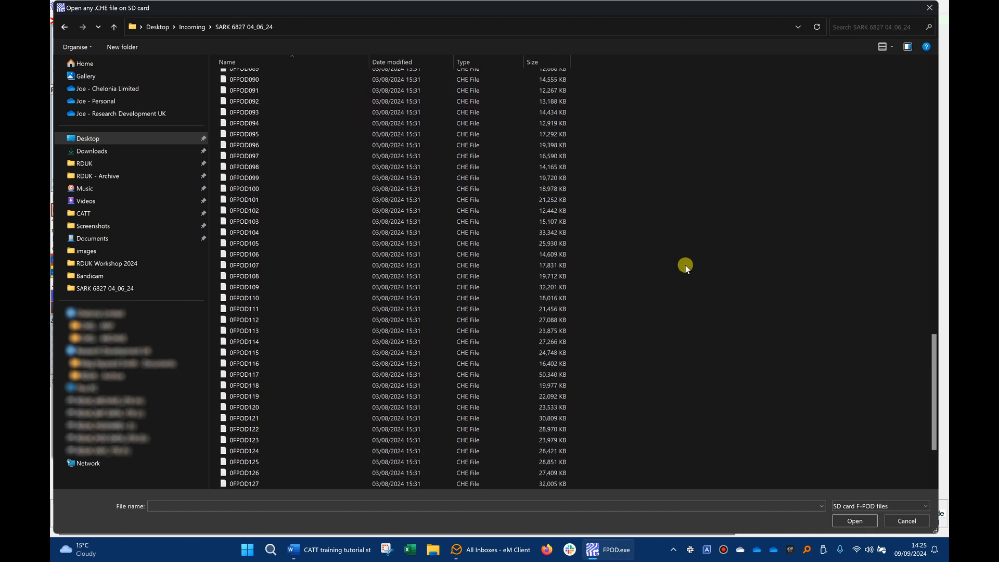
{"action": "scroll", "coordinate": [685, 265], "scroll_direction": "down", "scroll_amount": 3}
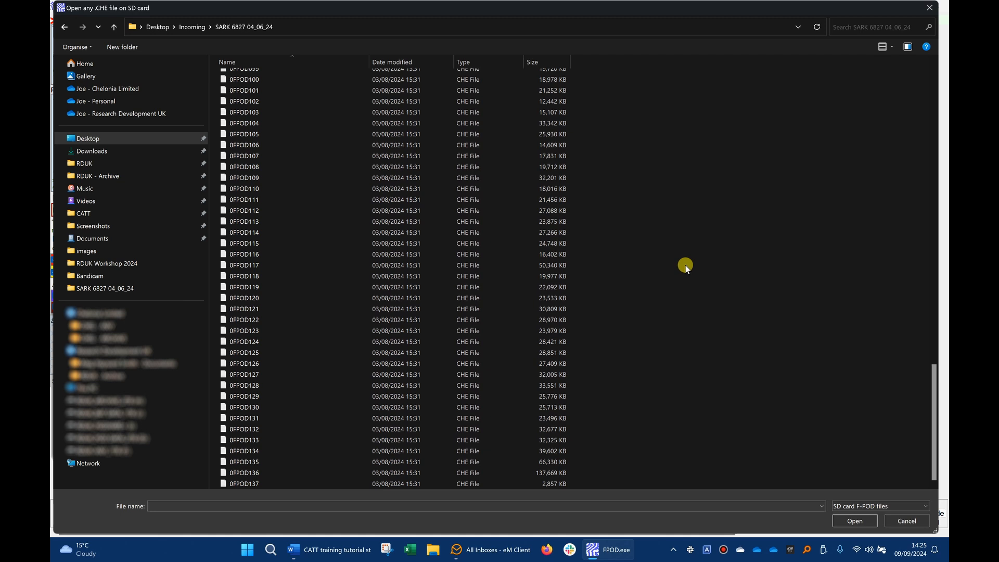
{"action": "scroll", "coordinate": [685, 264], "scroll_direction": "up", "scroll_amount": 20}
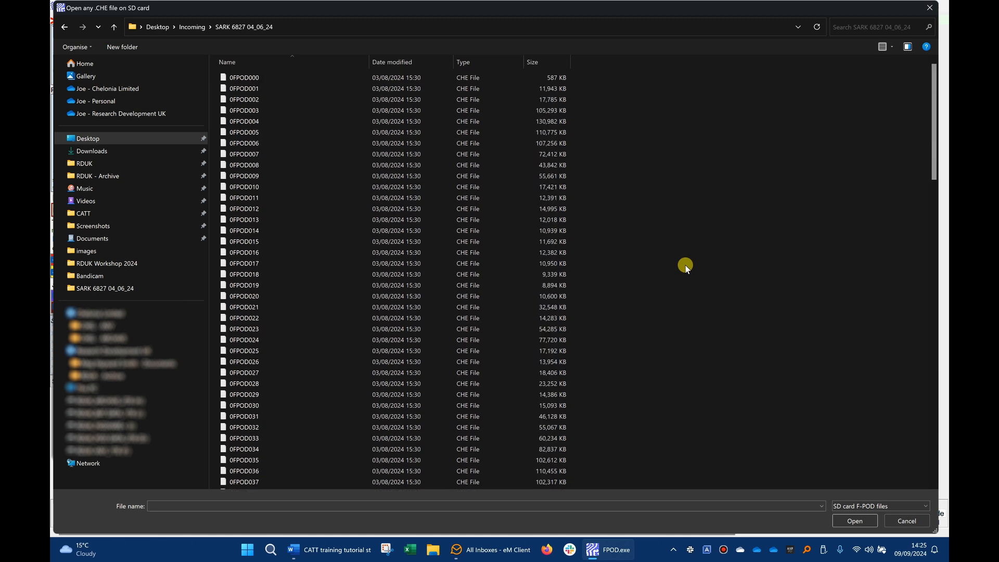
{"action": "left_click", "coordinate": [281, 78]}
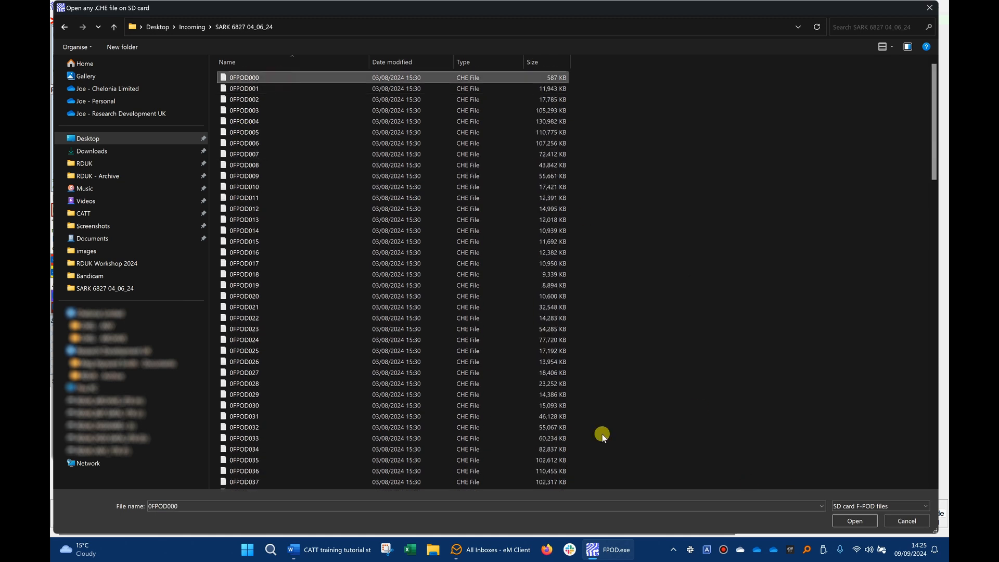
{"action": "left_click", "coordinate": [847, 517]}
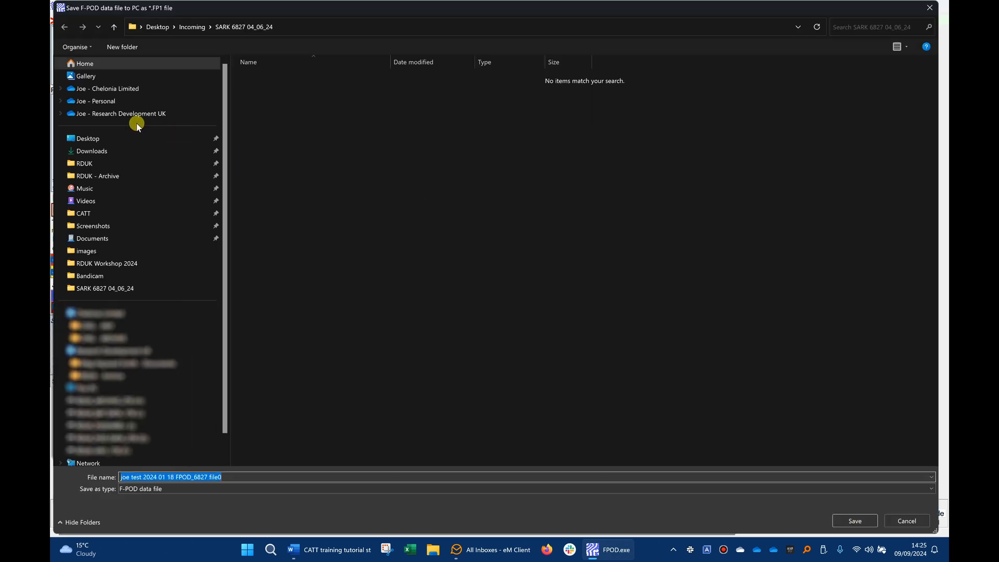
Save the F-POD data as an FP1 file on the Desktop, keeping the suggested file name.
{"action": "left_click", "coordinate": [107, 139]}
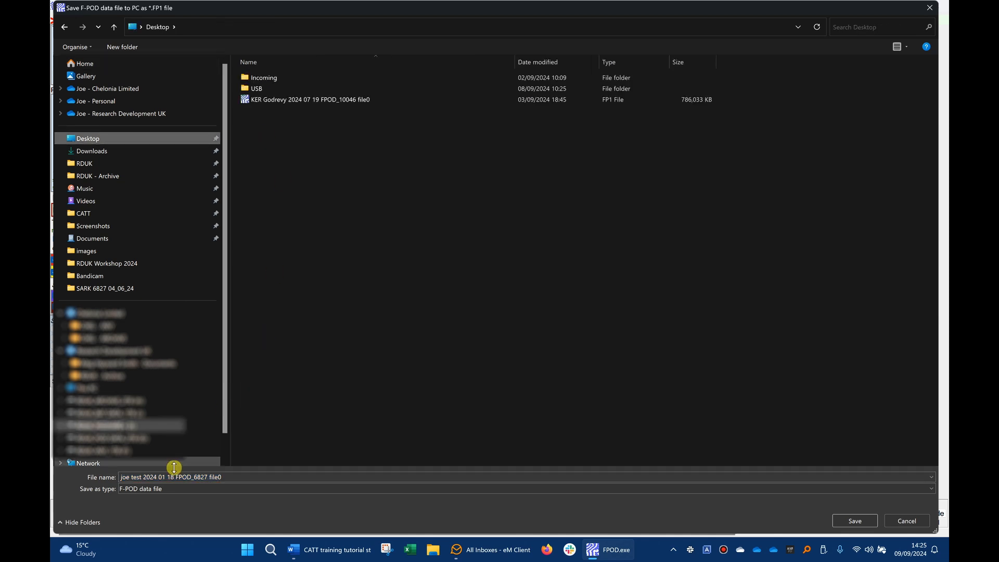
{"action": "left_click", "coordinate": [123, 477]}
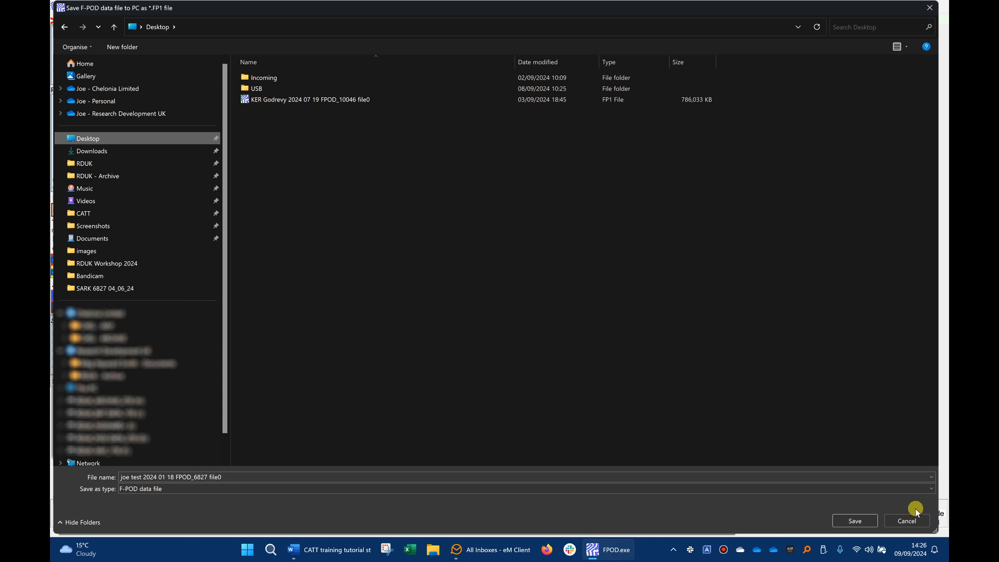
{"action": "left_click", "coordinate": [855, 521]}
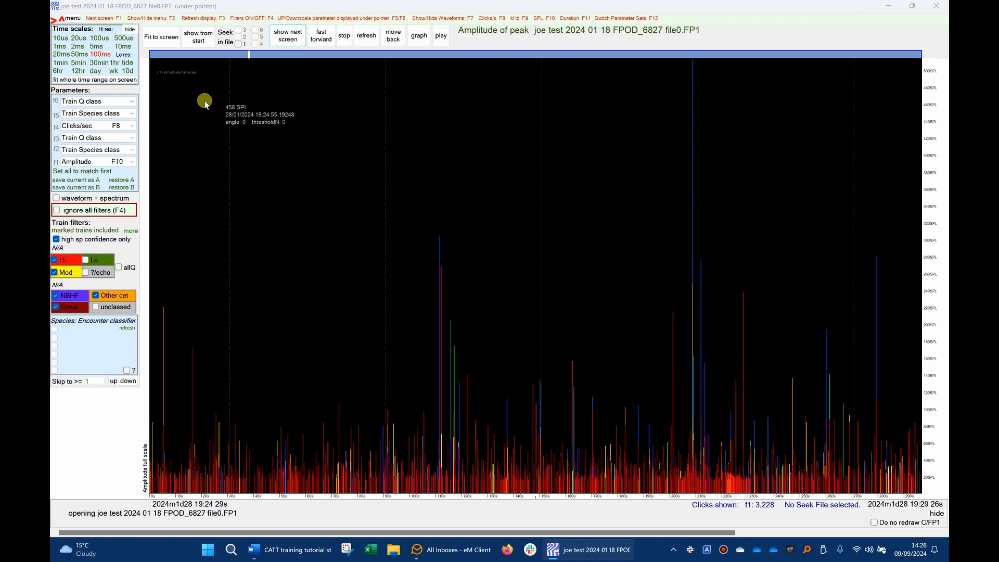
Fit the whole time range on screen and plot the amplitude data from the start of the file.
{"action": "left_click", "coordinate": [114, 80]}
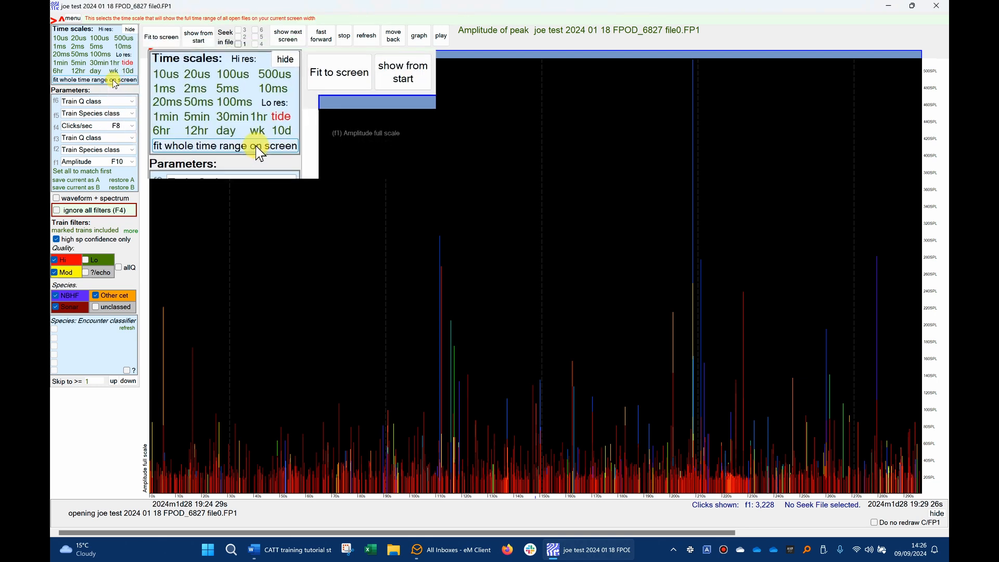
{"action": "left_click", "coordinate": [200, 40]}
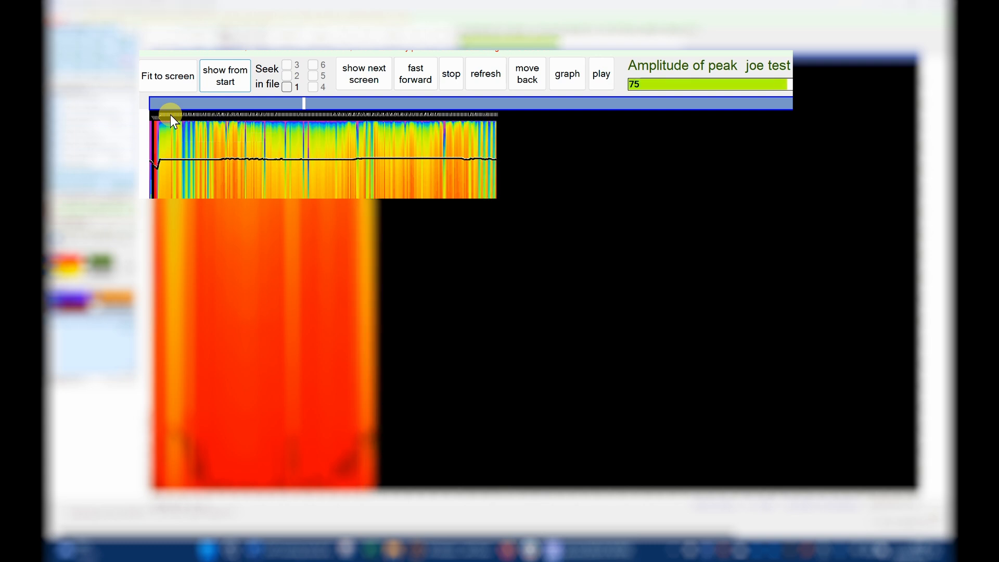
{"action": "mouse_move", "coordinate": [156, 118]}
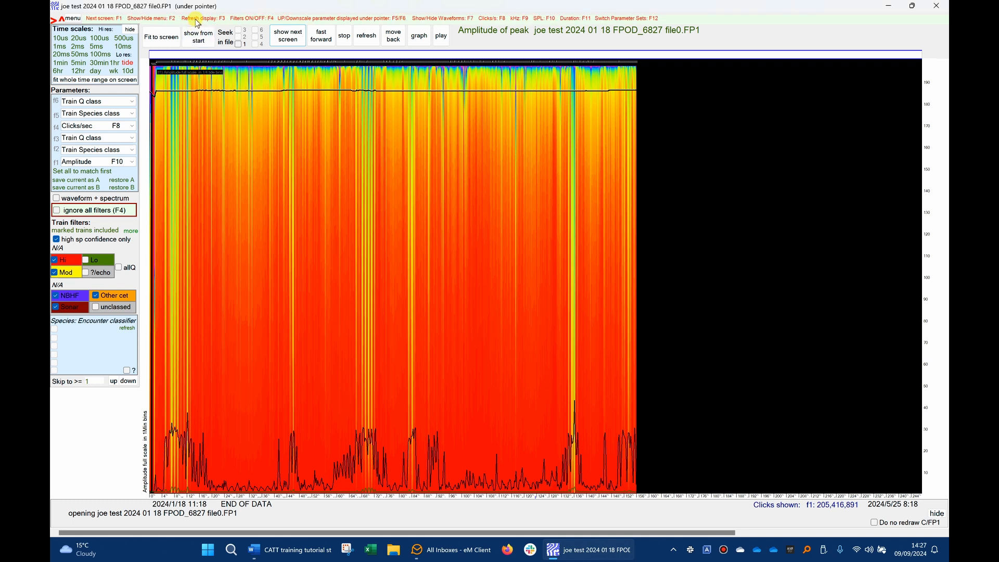
Change the display parameter of file 1 (f1) to Frequency and redraw the plot from the start.
{"action": "mouse_move", "coordinate": [201, 15]}
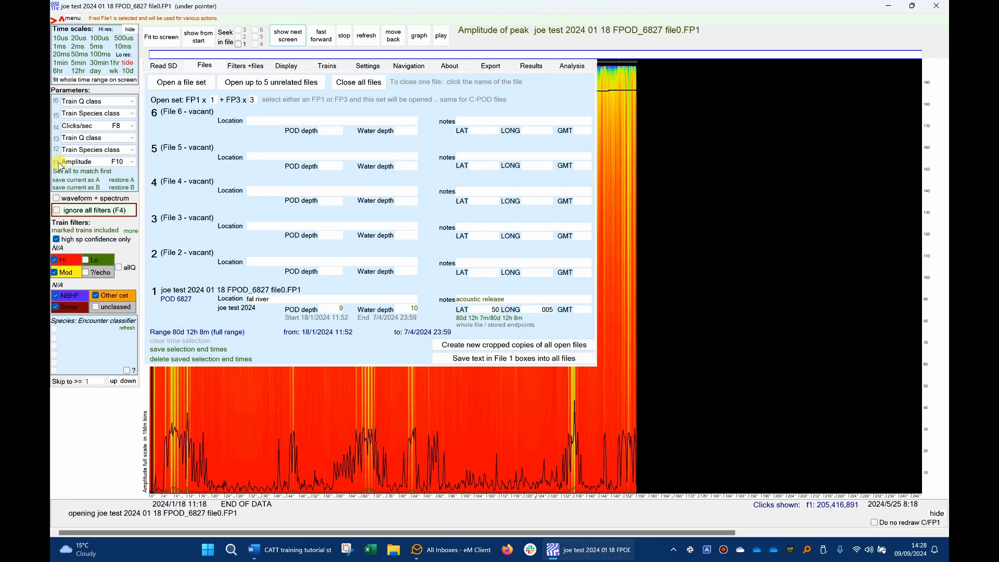
{"action": "left_click", "coordinate": [133, 162]}
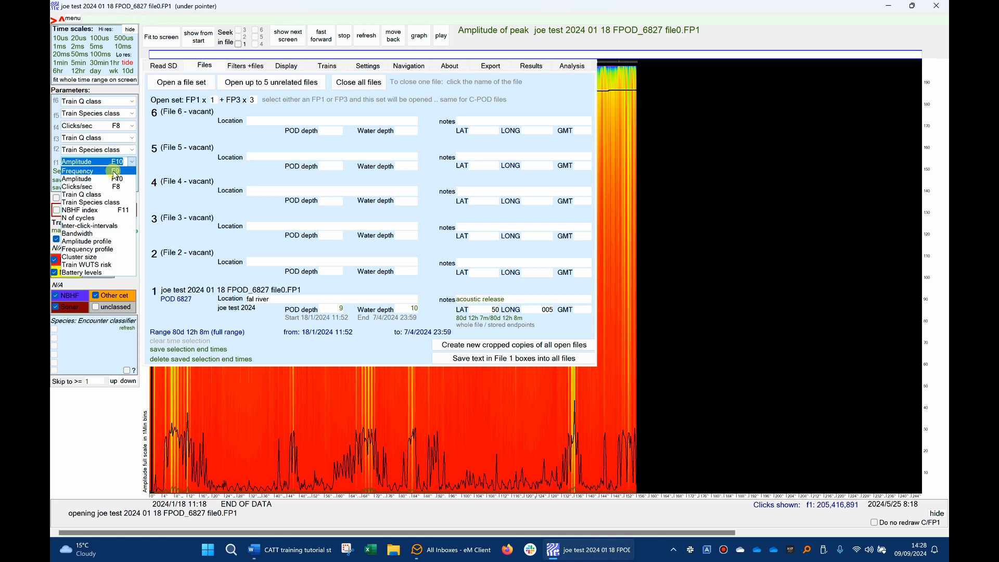
{"action": "left_click", "coordinate": [113, 171]}
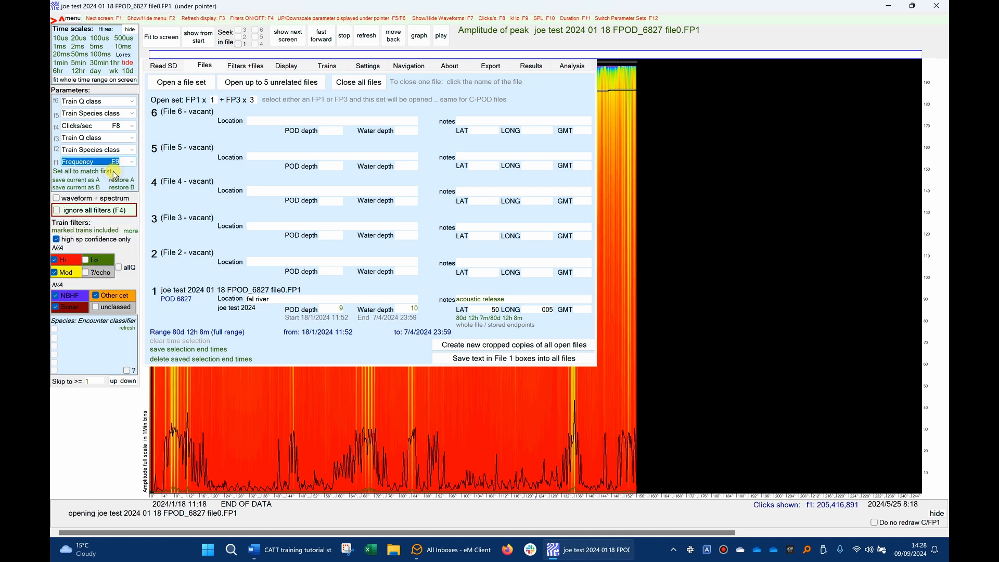
{"action": "left_click", "coordinate": [197, 41]}
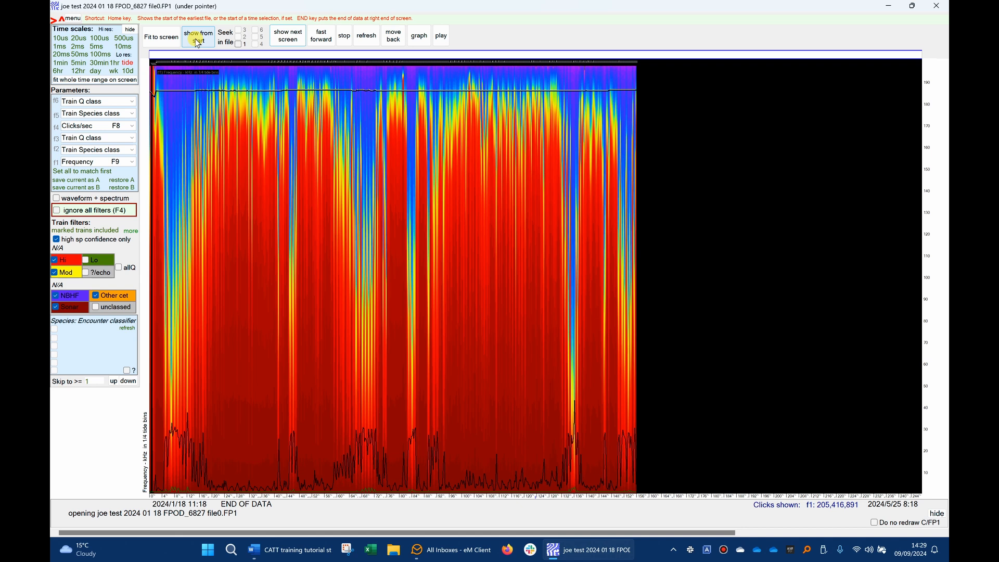
{"action": "mouse_move", "coordinate": [176, 104]}
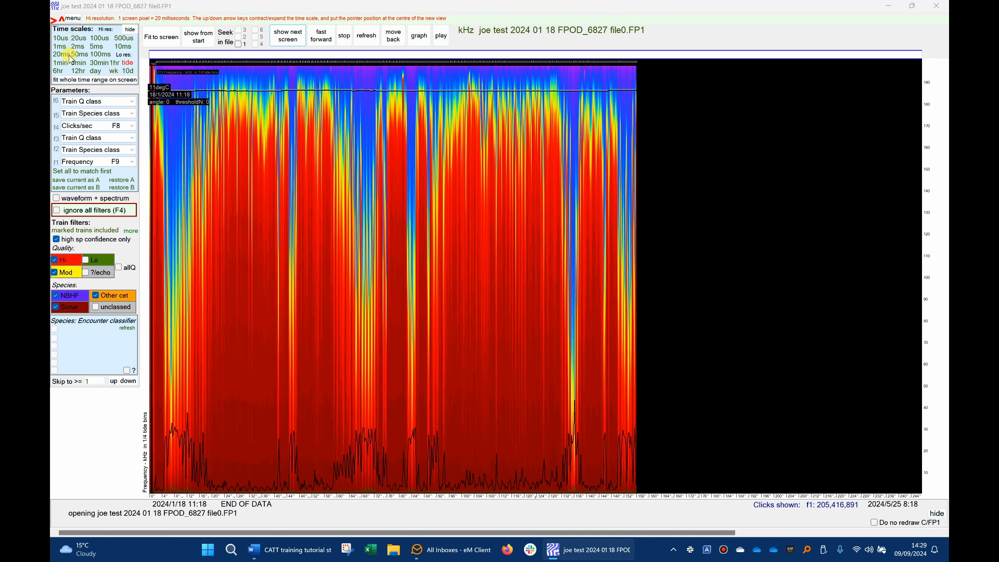
Plot the frequency data from the start at the 5-minute time scale and set the selection start at 19/1/2024 12:25.
{"action": "left_click", "coordinate": [128, 63]}
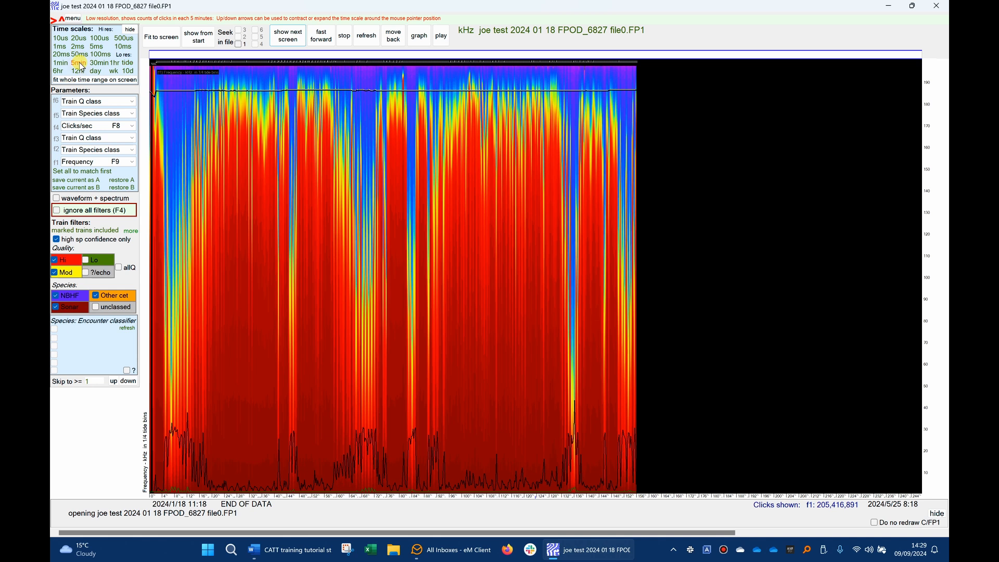
{"action": "left_click", "coordinate": [201, 40]}
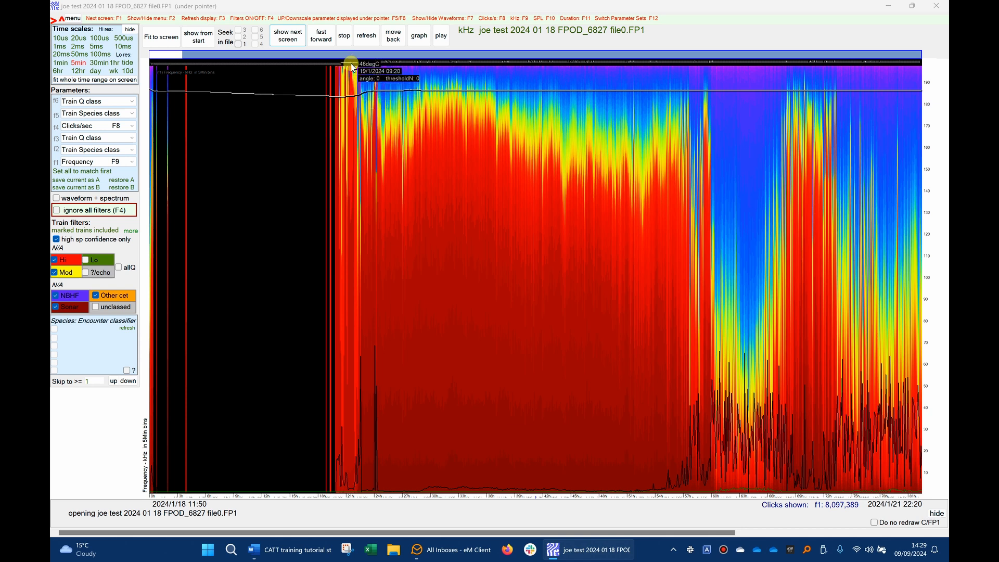
{"action": "right_click", "coordinate": [381, 94]}
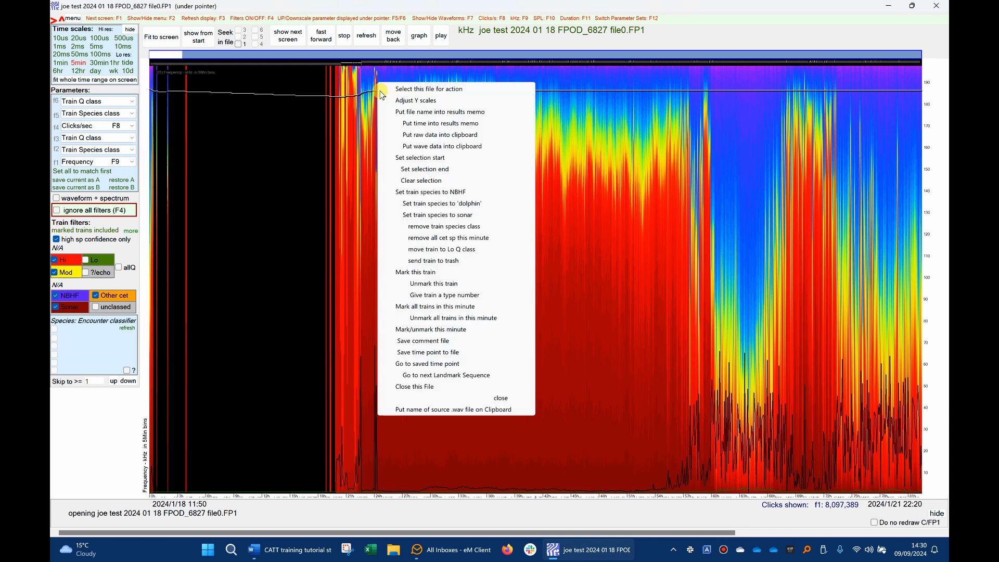
{"action": "left_click", "coordinate": [419, 157]}
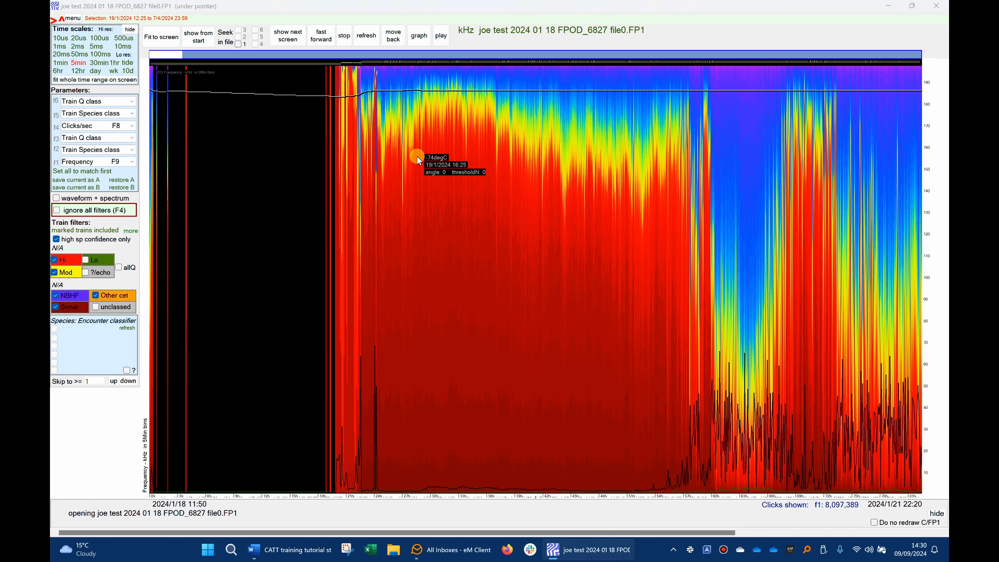
Show the end of the recording at the 1-minute time scale and set the selection end at 7/4/2024 22:44.
{"action": "key", "text": "End"}
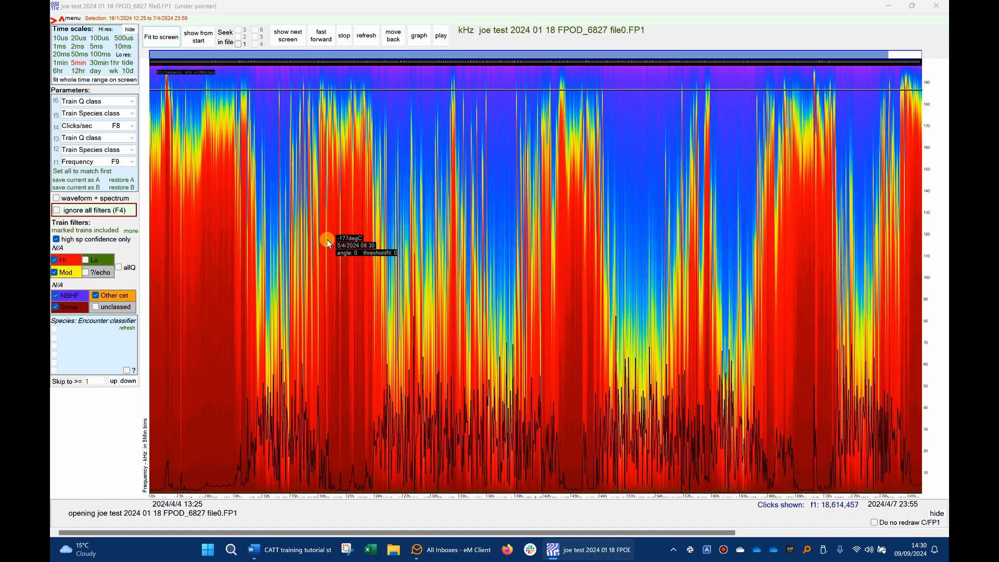
{"action": "left_click", "coordinate": [312, 261]}
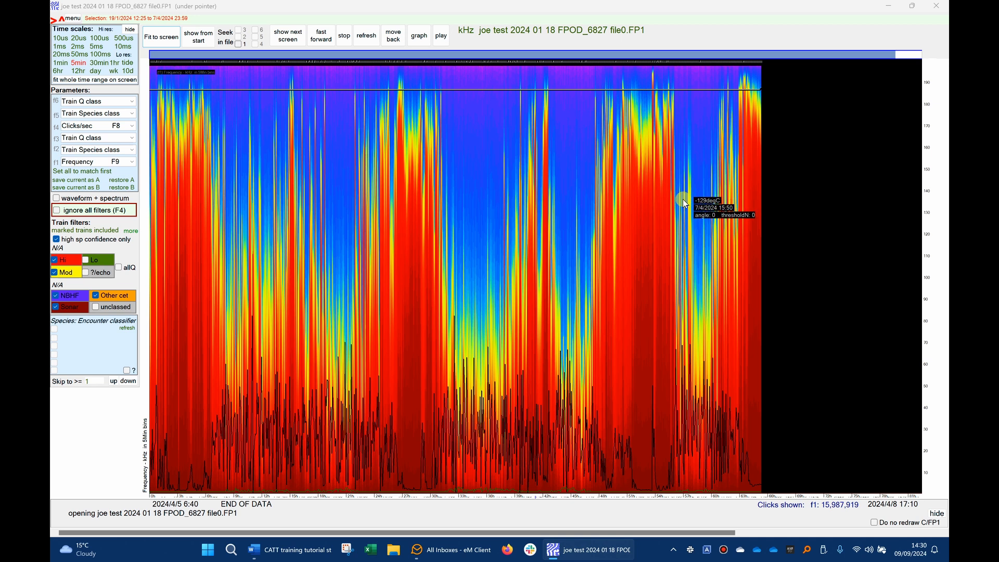
{"action": "left_click_drag", "start_coordinate": [683, 198], "coordinate": [767, 203]}
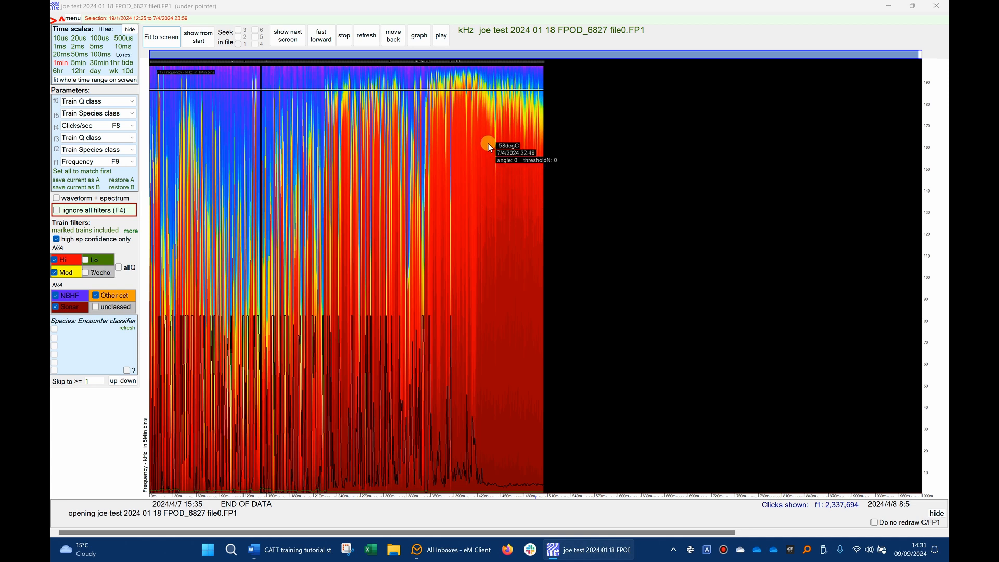
{"action": "right_click", "coordinate": [487, 94]}
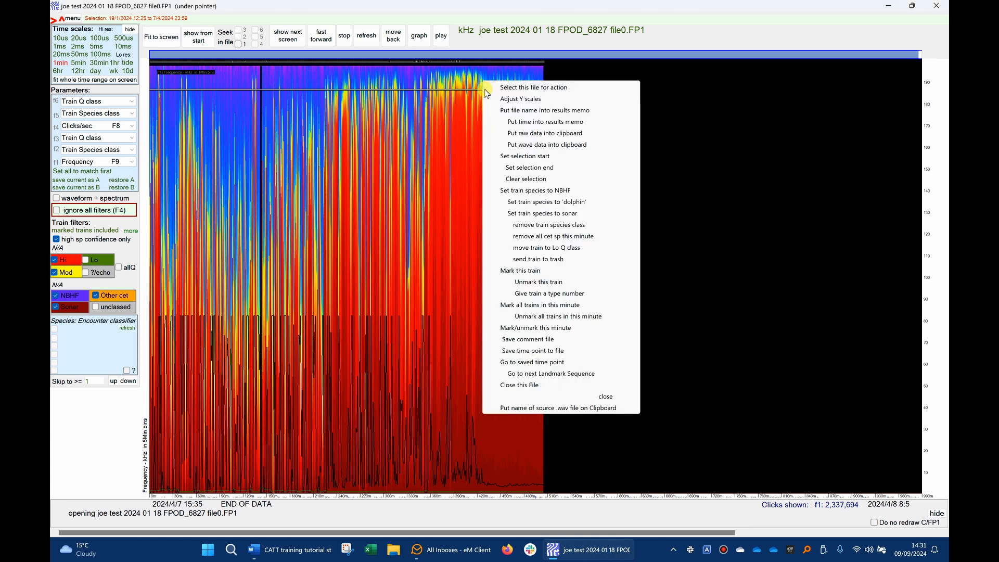
{"action": "left_click", "coordinate": [531, 168]}
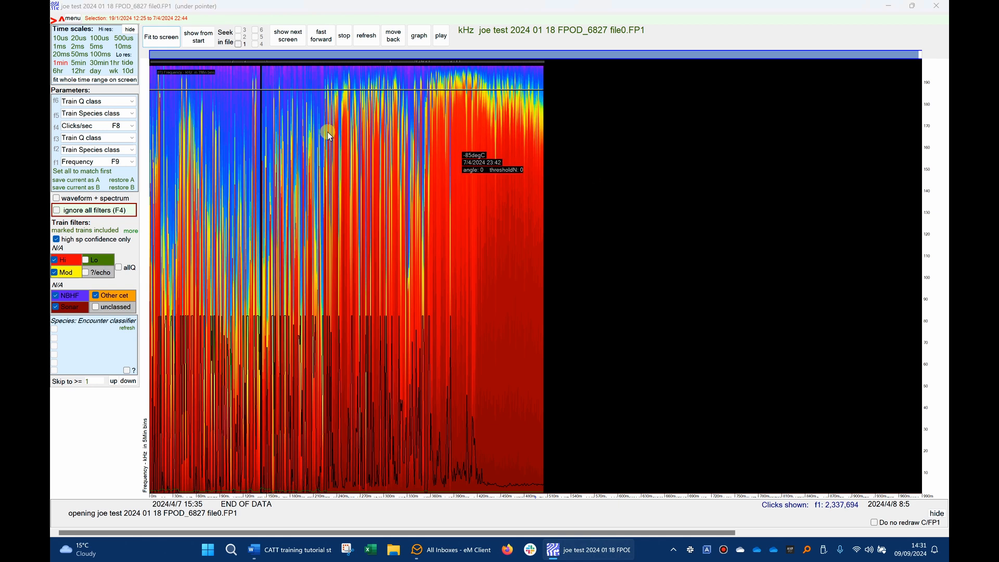
Create a new cropped copy of the open FP1 file covering the selected time range.
{"action": "left_click", "coordinate": [213, 18]}
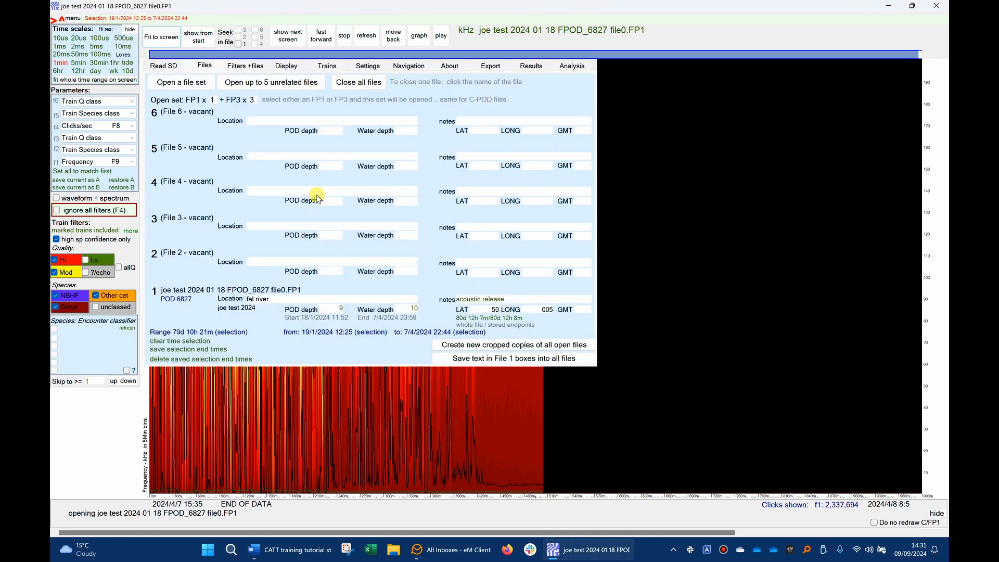
{"action": "left_click", "coordinate": [491, 347]}
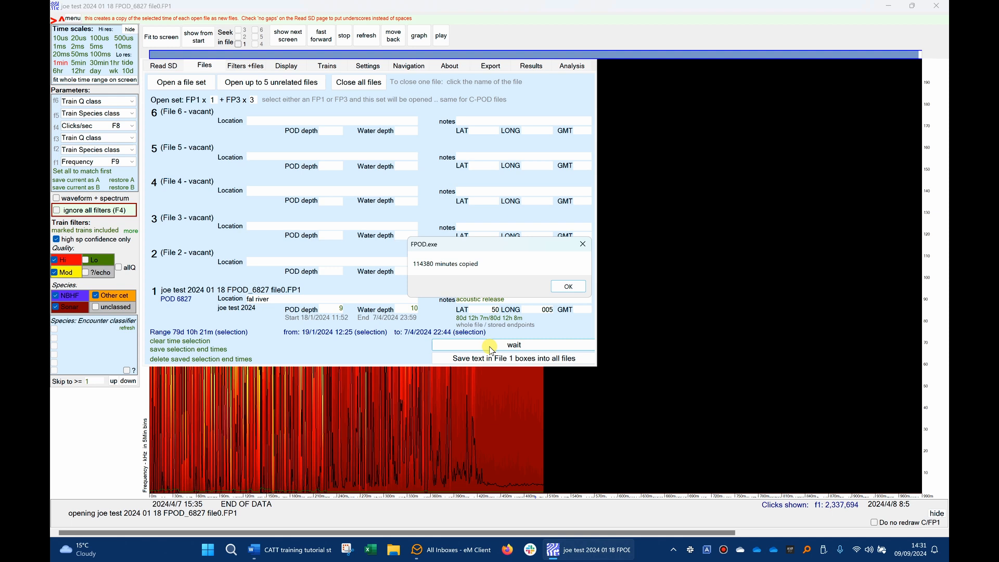
{"action": "left_click", "coordinate": [568, 286]}
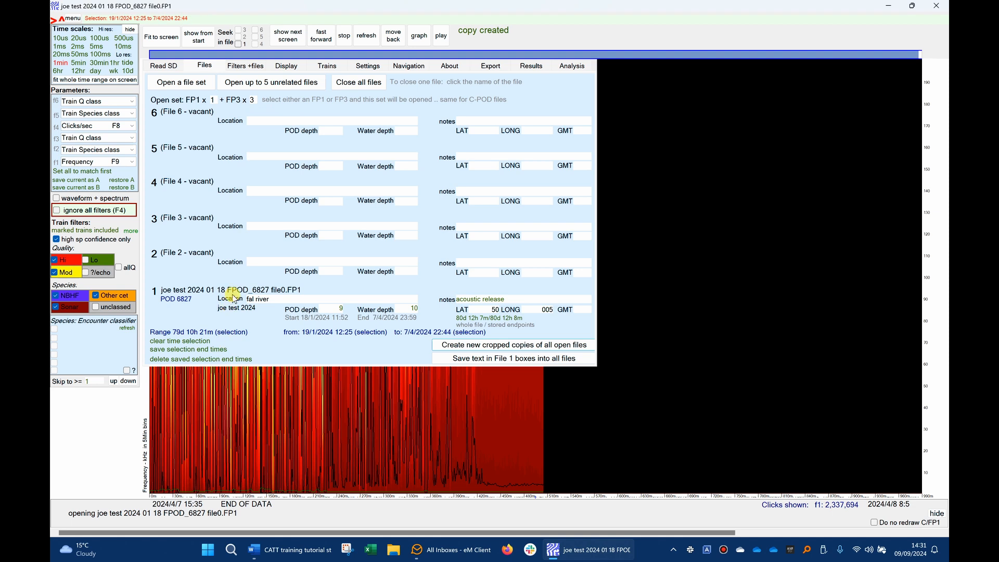
Open the cropped PART 79d 10h 20m FP1 file from the Desktop as an unrelated file beside the original.
{"action": "left_click", "coordinate": [271, 86]}
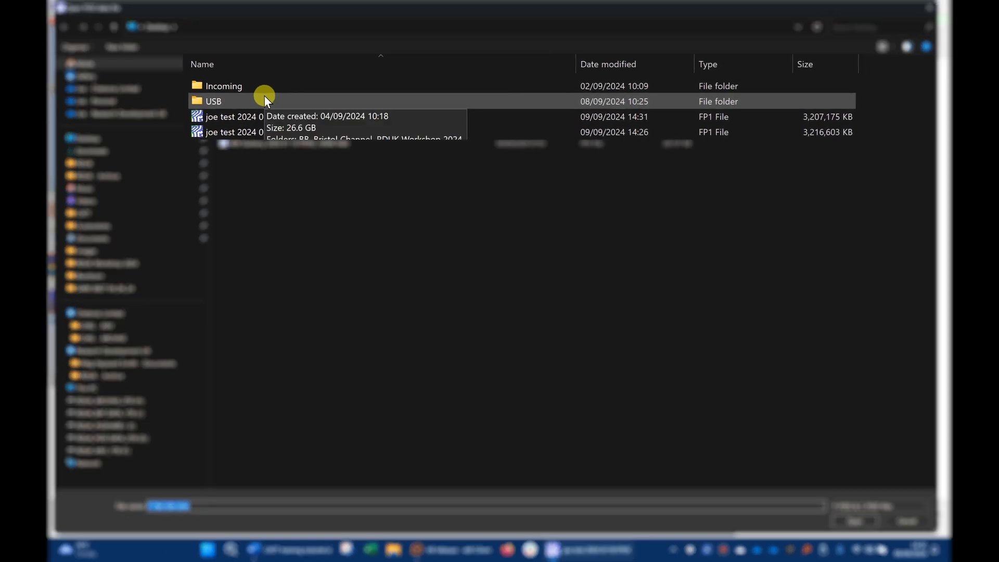
{"action": "left_click", "coordinate": [261, 111]}
{"action": "left_click", "coordinate": [333, 131], "text": "ctrl"}
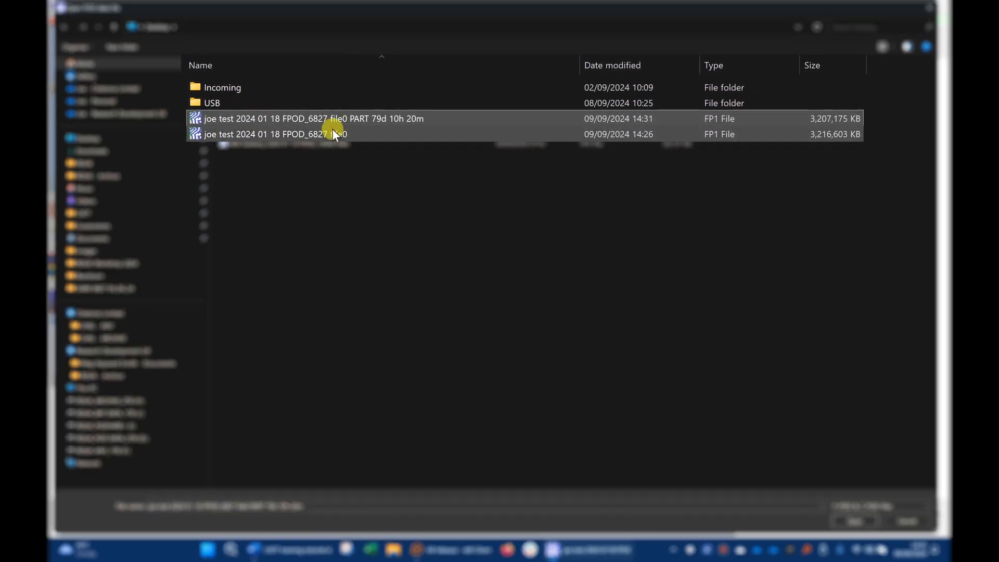
{"action": "left_click", "coordinate": [346, 120]}
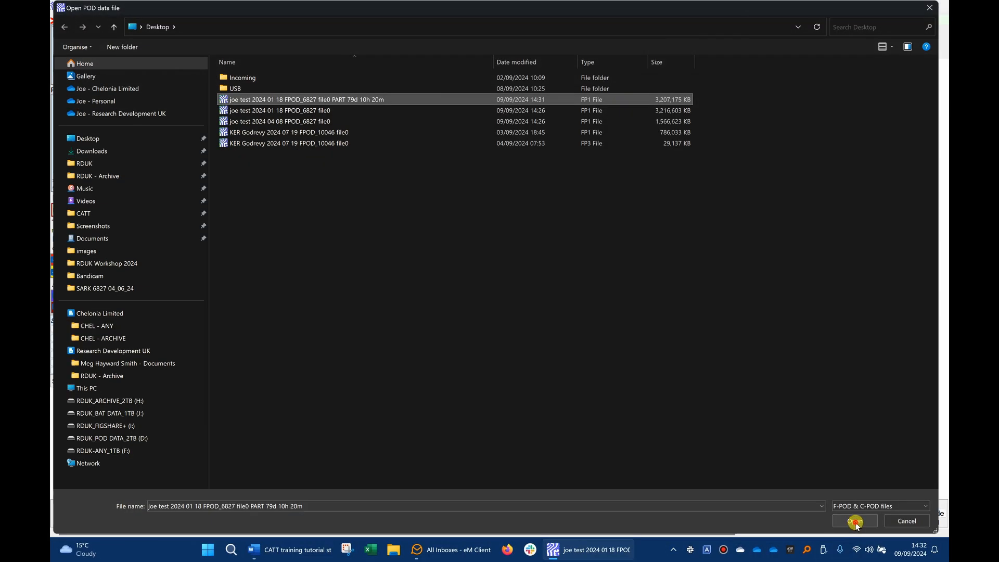
{"action": "left_click", "coordinate": [855, 522]}
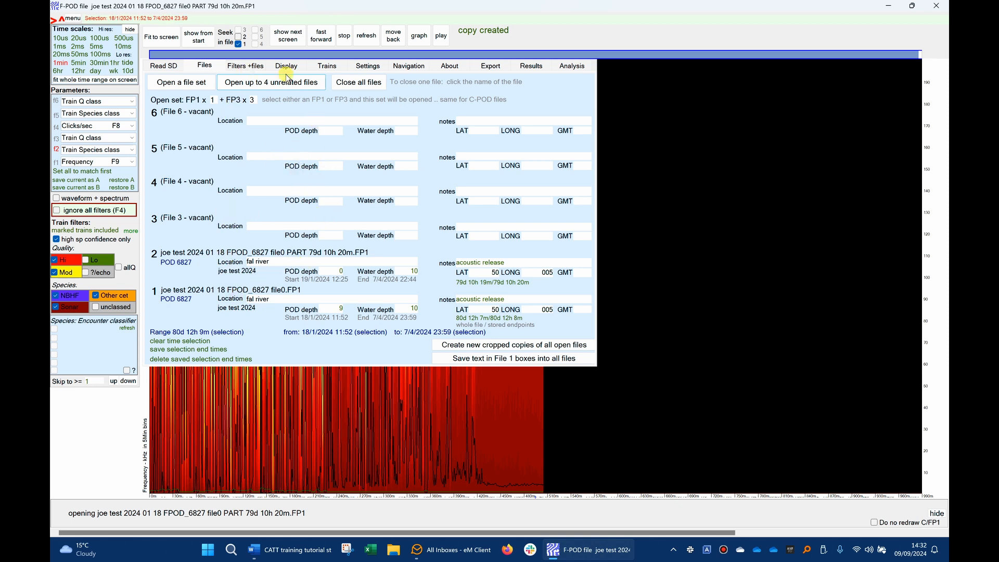
Run the KERNO-F click train classifier on the PART 79d 10h 20m FP1 file and look through the results summary.
{"action": "left_click", "coordinate": [328, 66]}
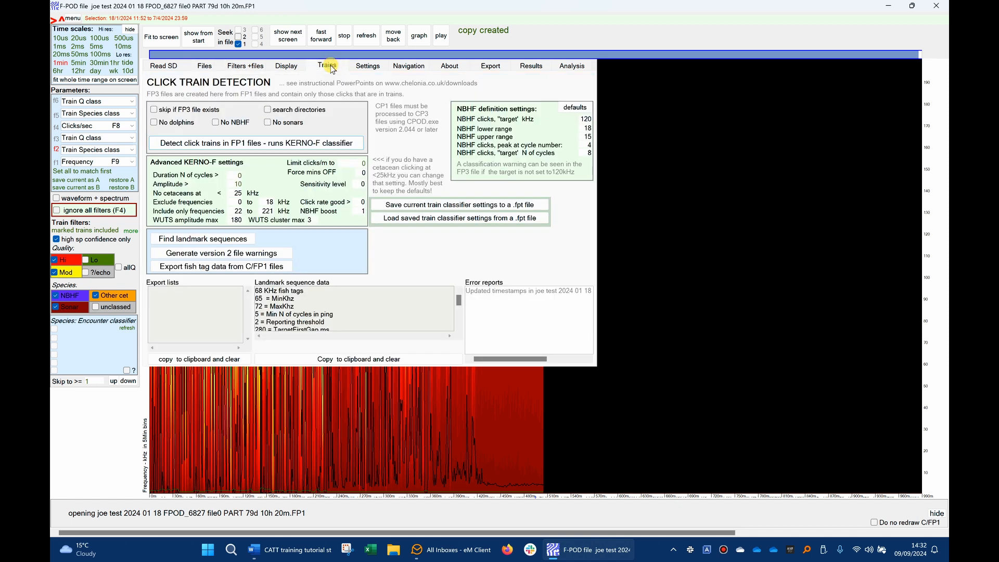
{"action": "left_click", "coordinate": [237, 145]}
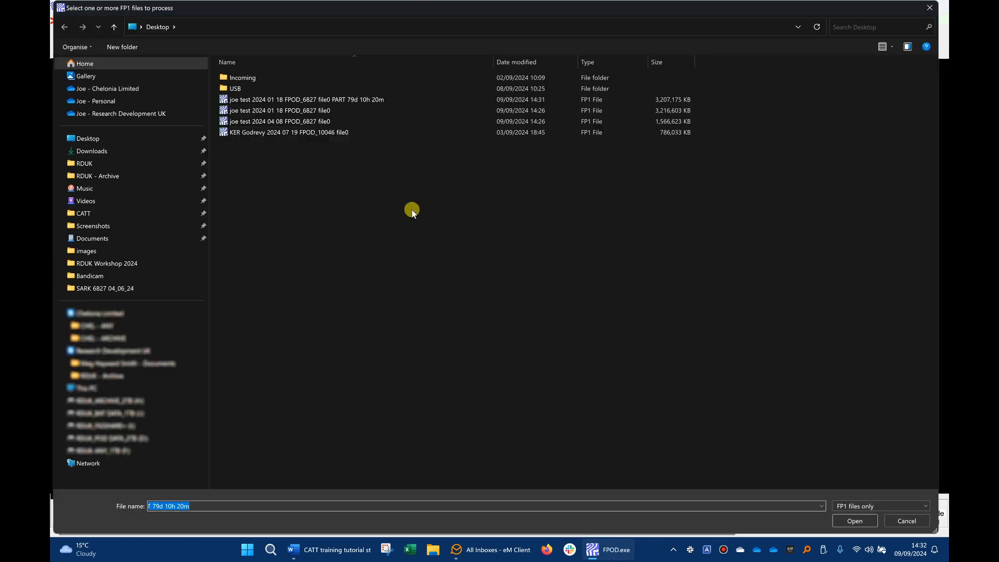
{"action": "left_click", "coordinate": [376, 99]}
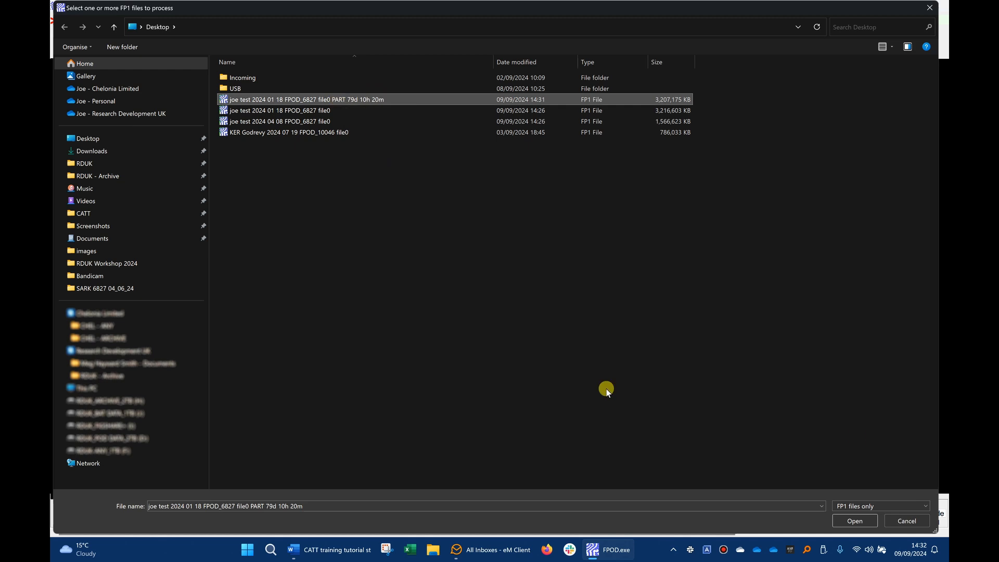
{"action": "left_click", "coordinate": [854, 519]}
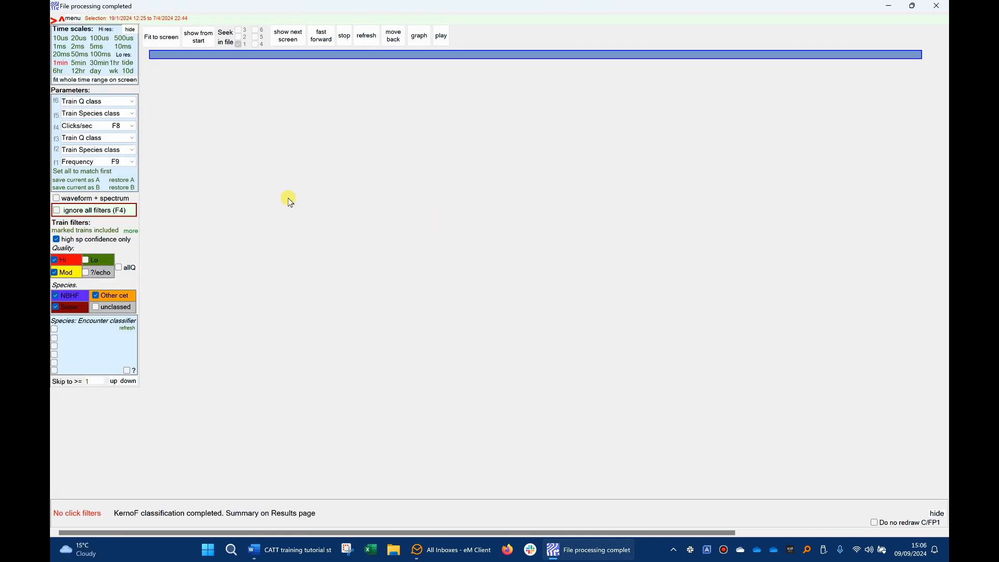
{"action": "mouse_move", "coordinate": [248, 0]}
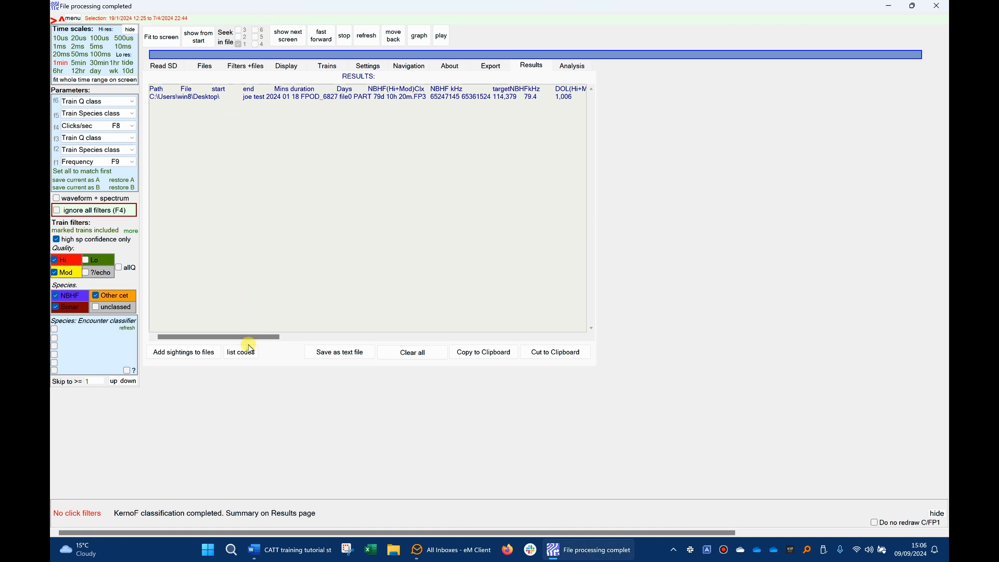
{"action": "left_click_drag", "start_coordinate": [250, 336], "coordinate": [311, 363]}
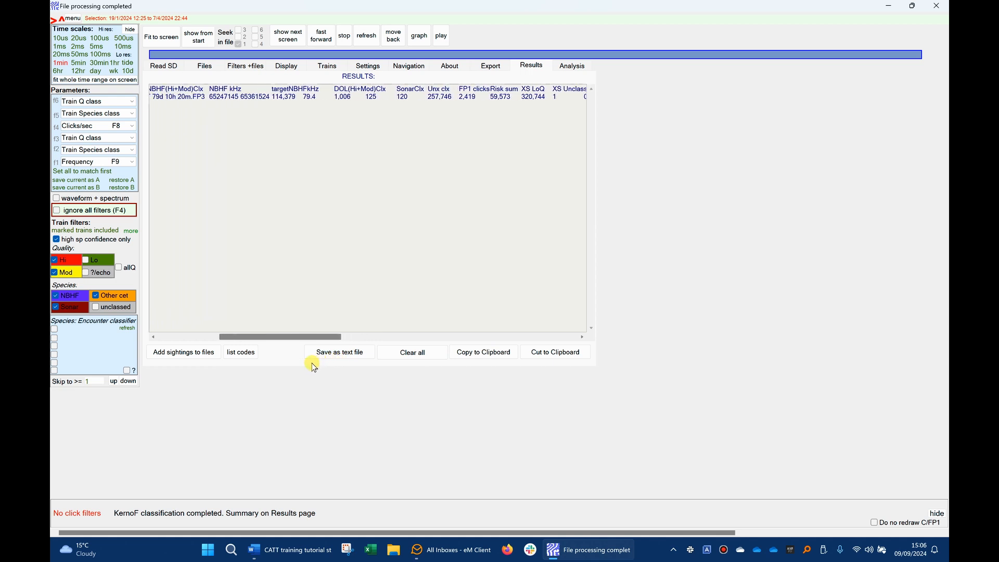
{"action": "left_click_drag", "start_coordinate": [312, 363], "coordinate": [222, 349]}
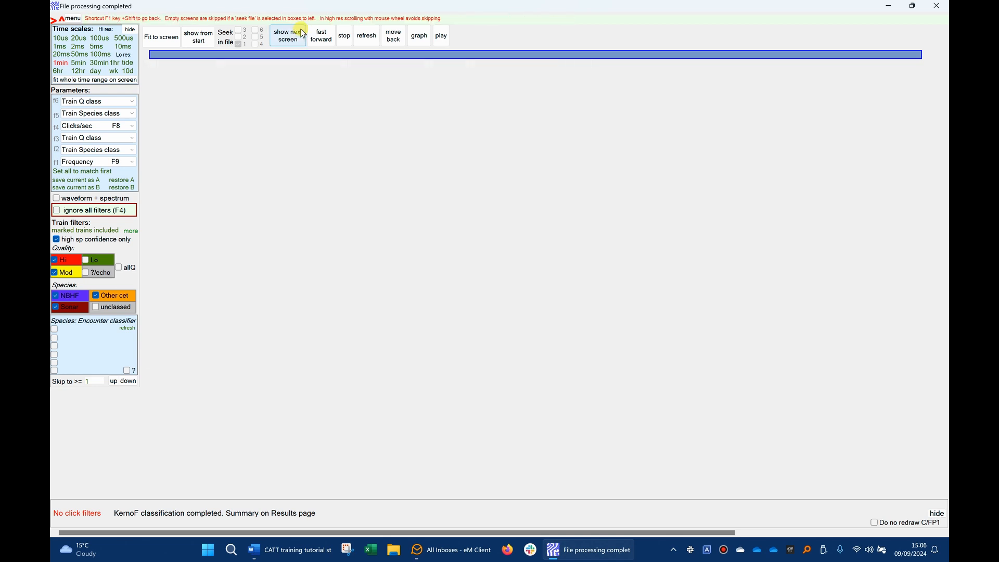
Open the PART 79d 10h 20m FP1 and FP3 files as a set, showing the whole duration instead of the present time selection.
{"action": "mouse_move", "coordinate": [208, 33]}
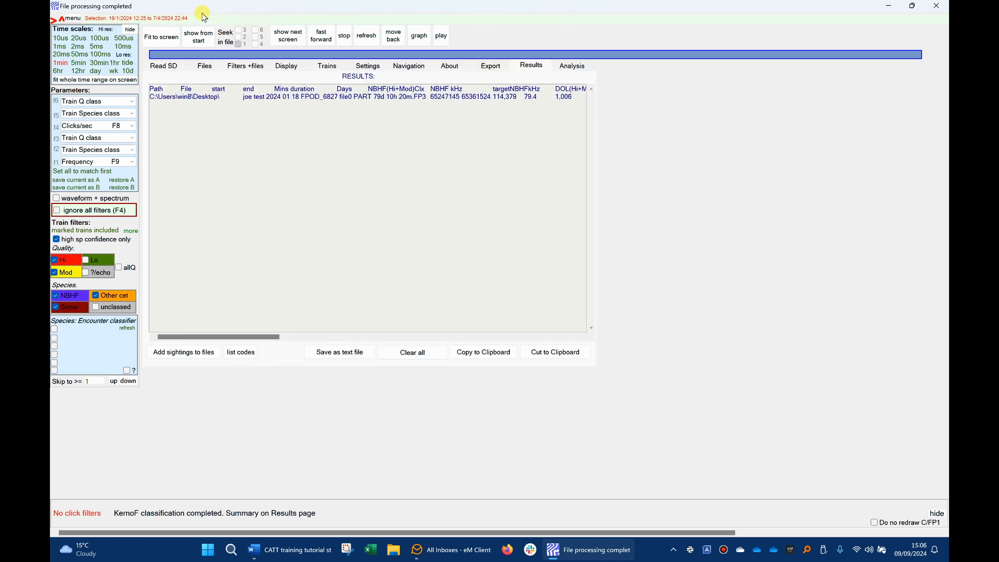
{"action": "left_click", "coordinate": [205, 66]}
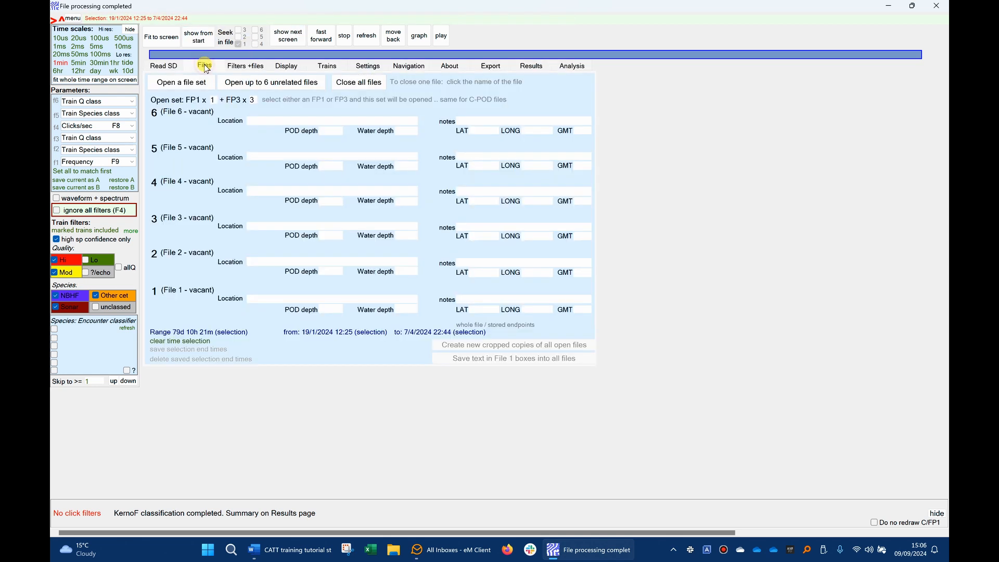
{"action": "left_click", "coordinate": [182, 84]}
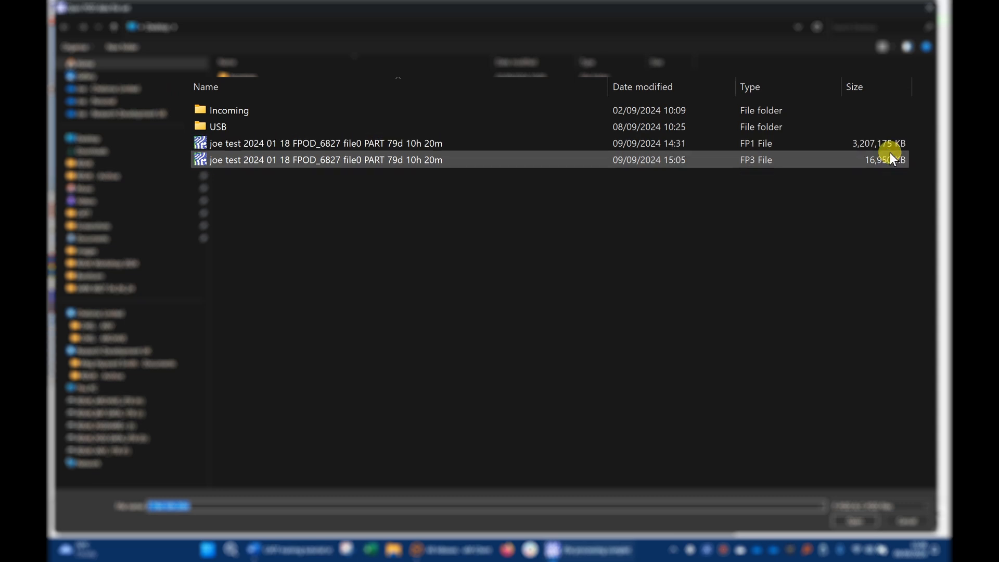
{"action": "left_click", "coordinate": [822, 158]}
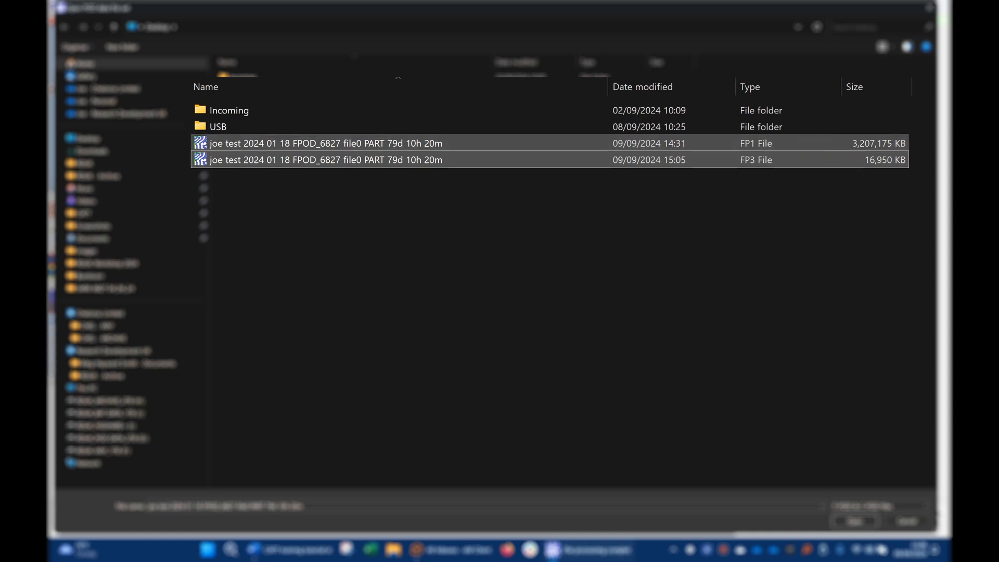
{"action": "left_click", "coordinate": [845, 520]}
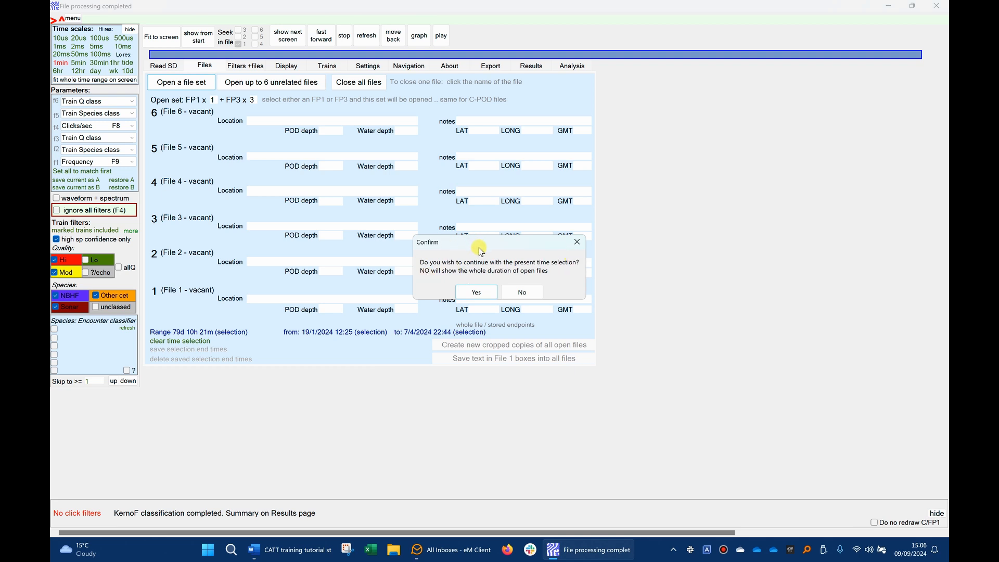
{"action": "left_click", "coordinate": [522, 293]}
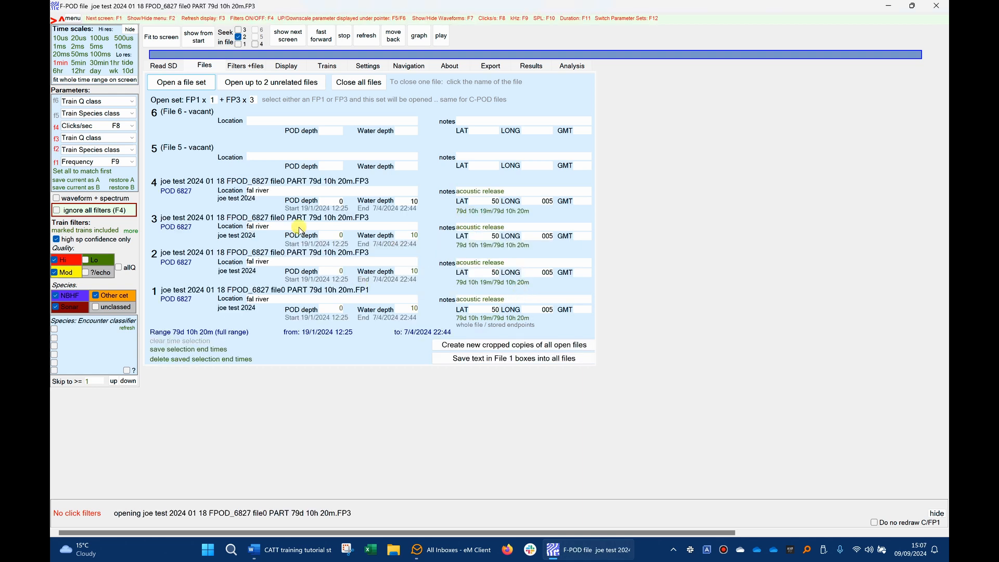
Include Lo quality trains in the train filters and fit the whole time range on screen.
{"action": "left_click", "coordinate": [102, 258]}
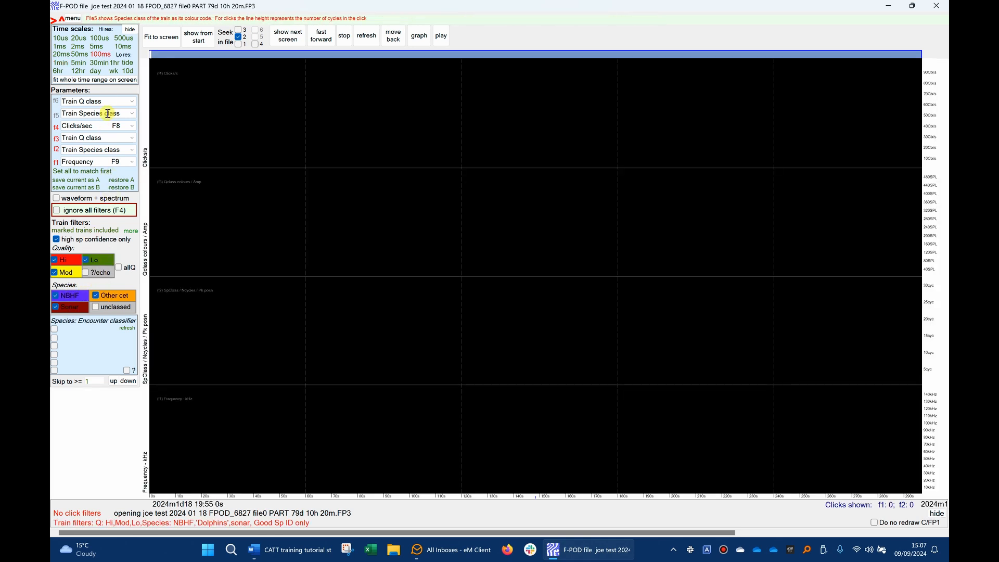
{"action": "left_click", "coordinate": [114, 80]}
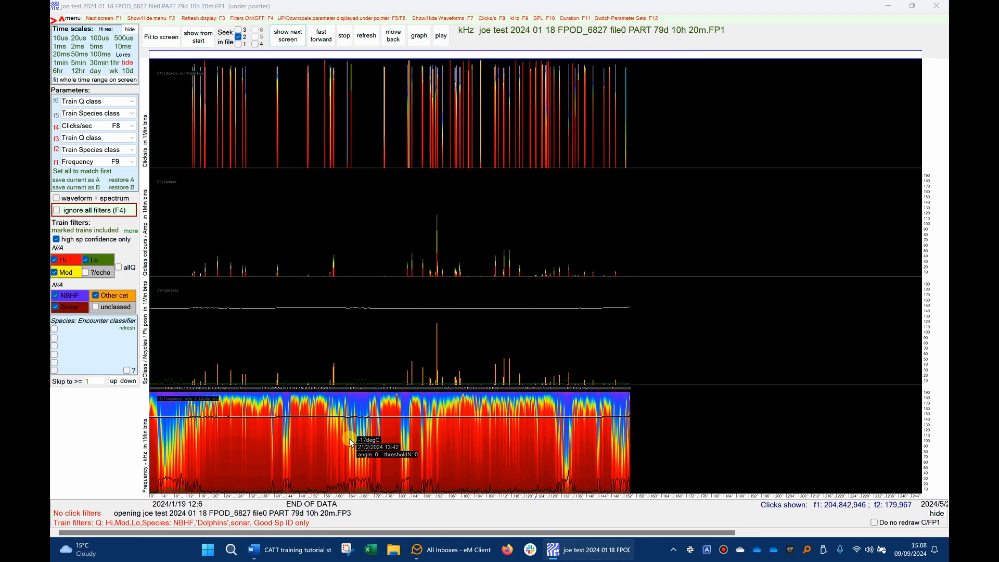
Exclude Sonar and NBHF from the species filter and graph the diel pattern, click rates and frequencies of the Other cet trains.
{"action": "left_click", "coordinate": [55, 306]}
{"action": "left_click", "coordinate": [66, 299]}
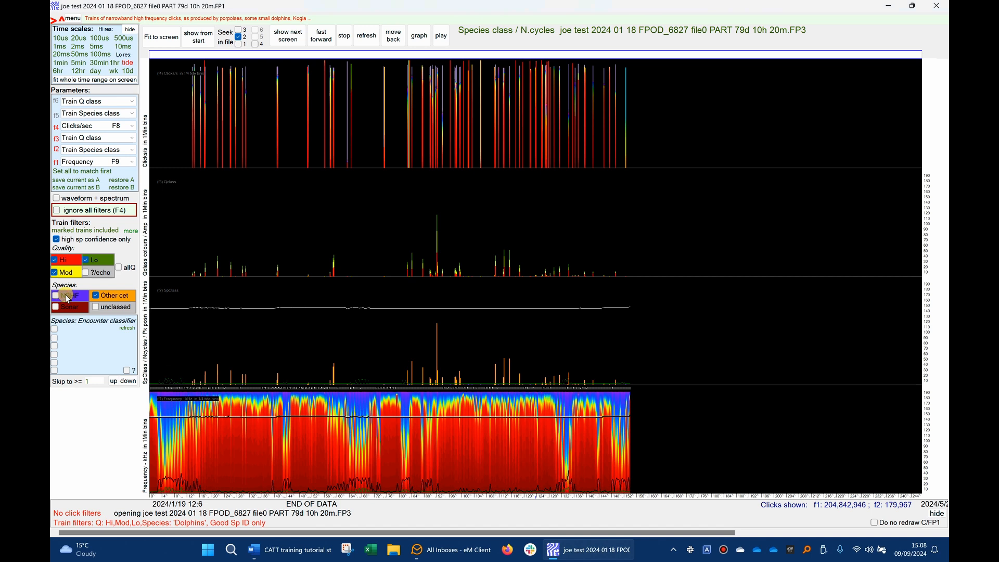
{"action": "left_click", "coordinate": [423, 37]}
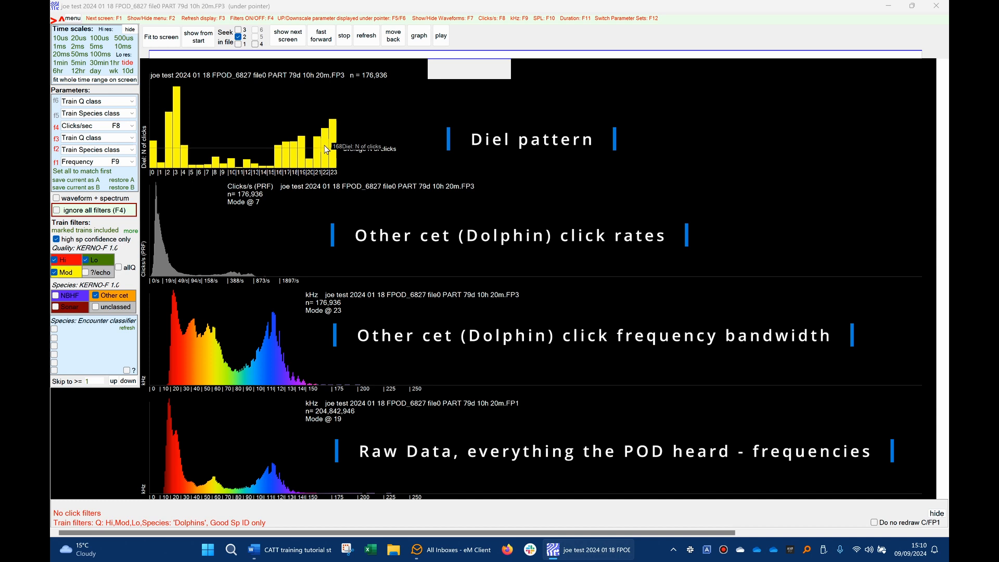
Switch the species filter from Other cet to NBHF and graph the diel pattern, click rates and frequencies of those trains.
{"action": "left_click_drag", "start_coordinate": [334, 196], "coordinate": [334, 210]}
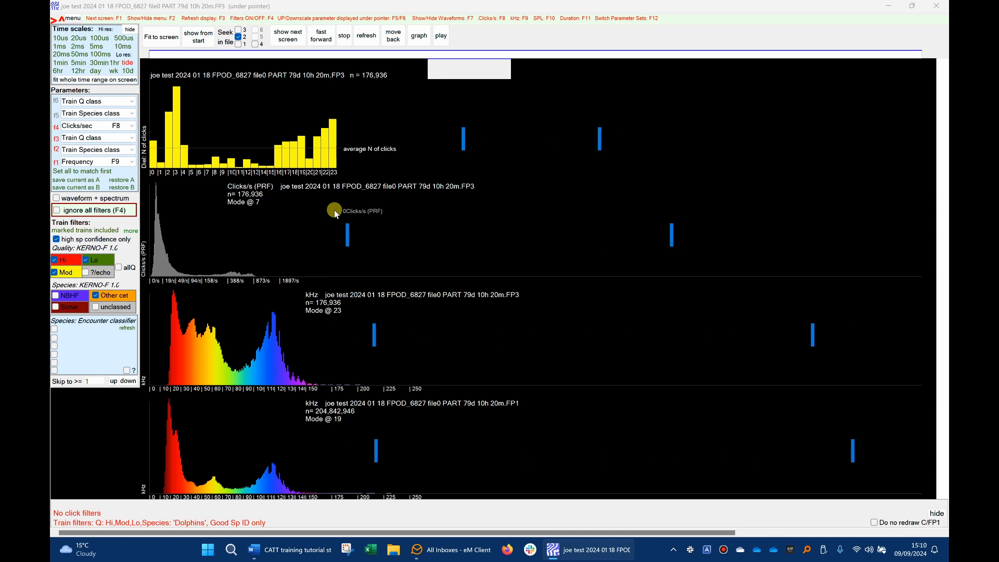
{"action": "left_click", "coordinate": [67, 295]}
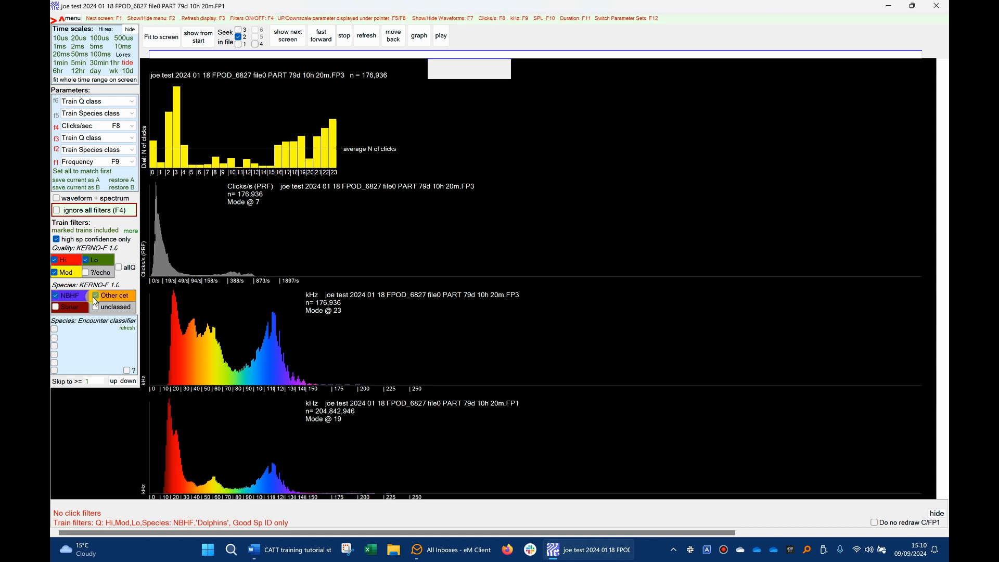
{"action": "left_click", "coordinate": [112, 295]}
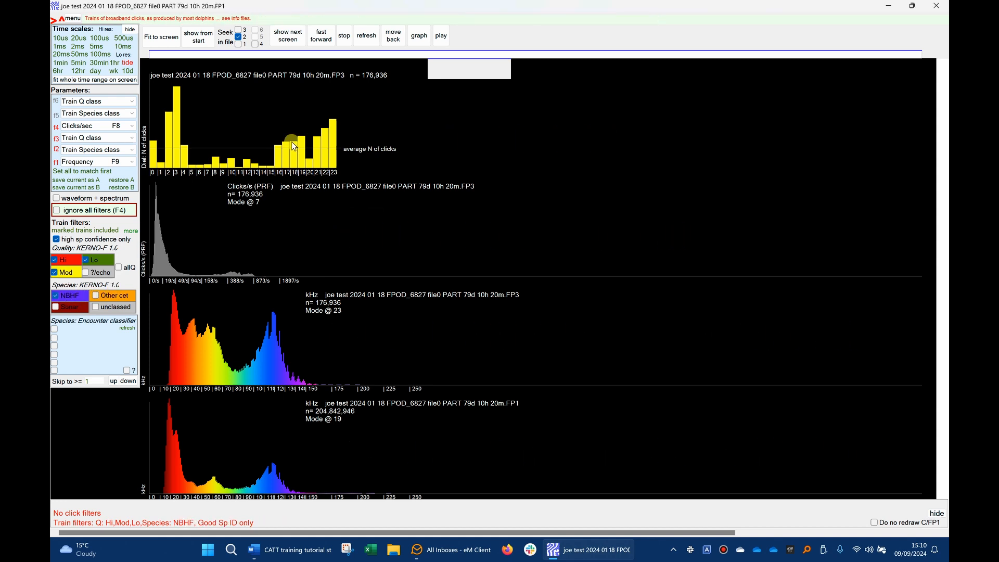
{"action": "left_click", "coordinate": [421, 36]}
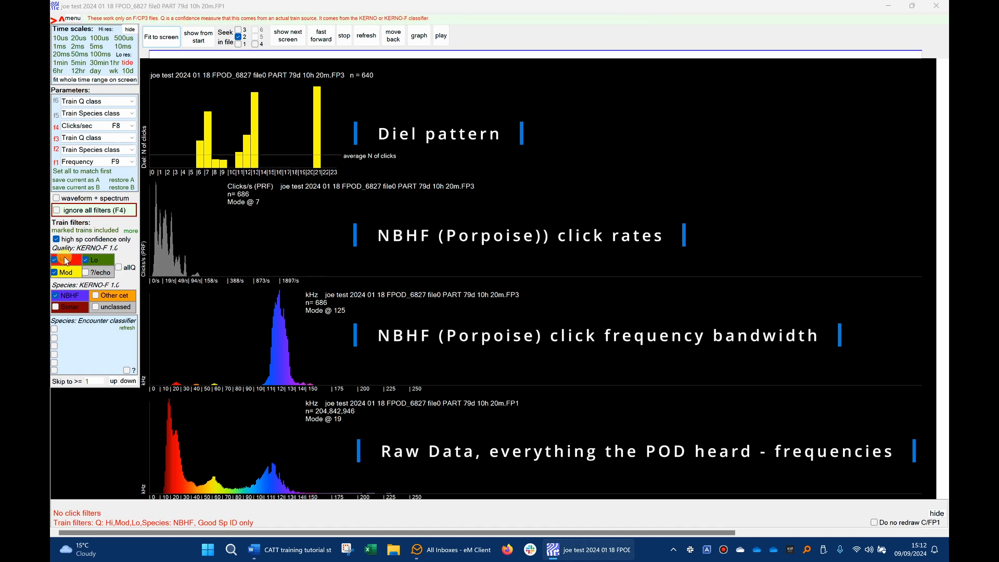
Add Other cet back to the species filter alongside NBHF and redisplay the data from the start of the file.
{"action": "left_click", "coordinate": [102, 295]}
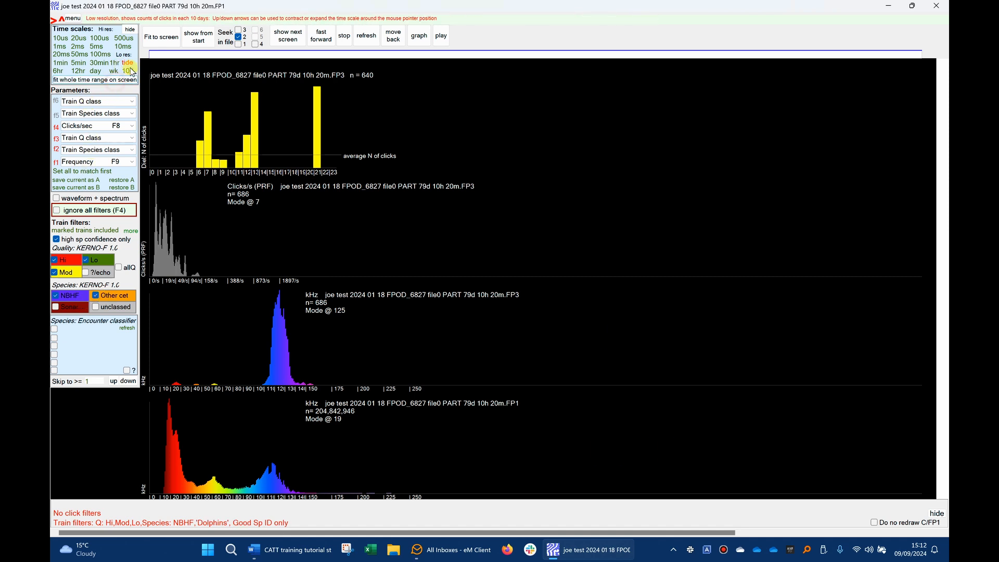
{"action": "left_click", "coordinate": [200, 41]}
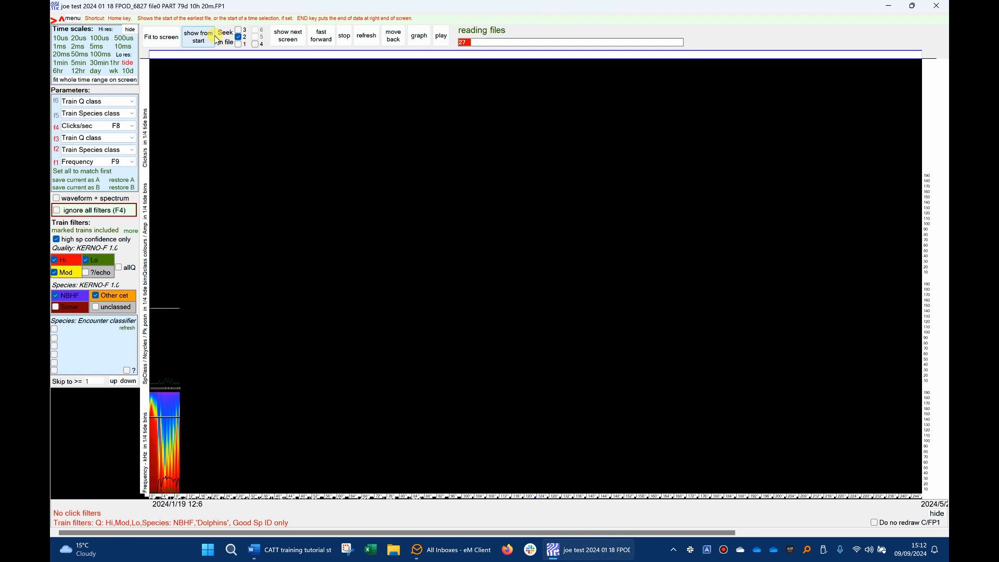
Exclude NBHF from the species filter and run the click analysis of file 2 for Other cet trains only.
{"action": "mouse_move", "coordinate": [323, 13]}
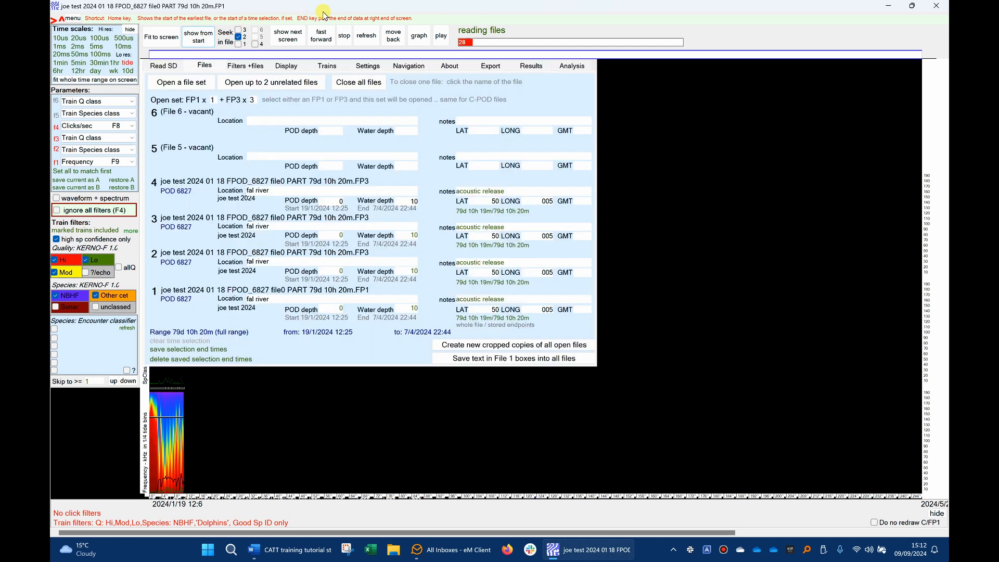
{"action": "left_click", "coordinate": [577, 67]}
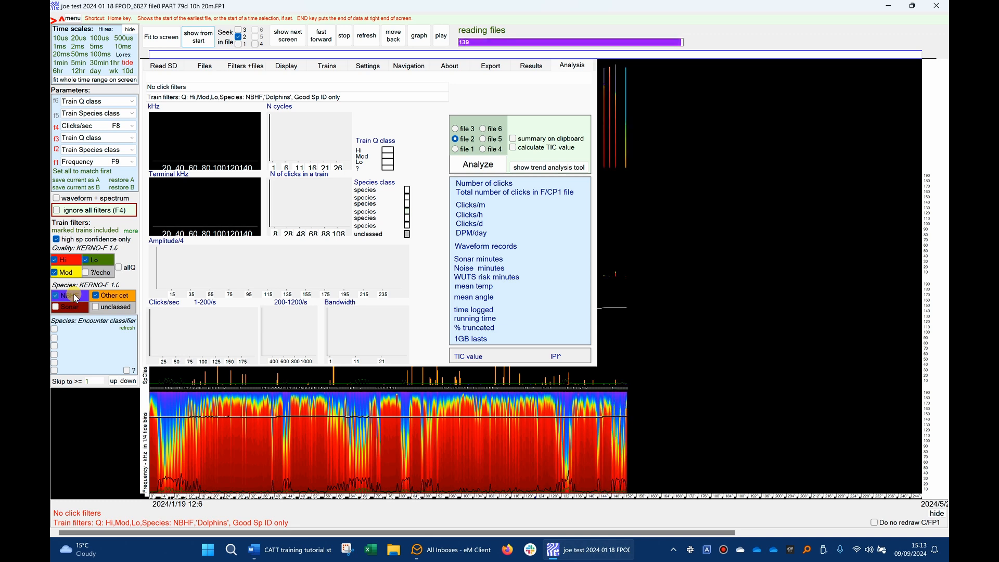
{"action": "left_click", "coordinate": [74, 298]}
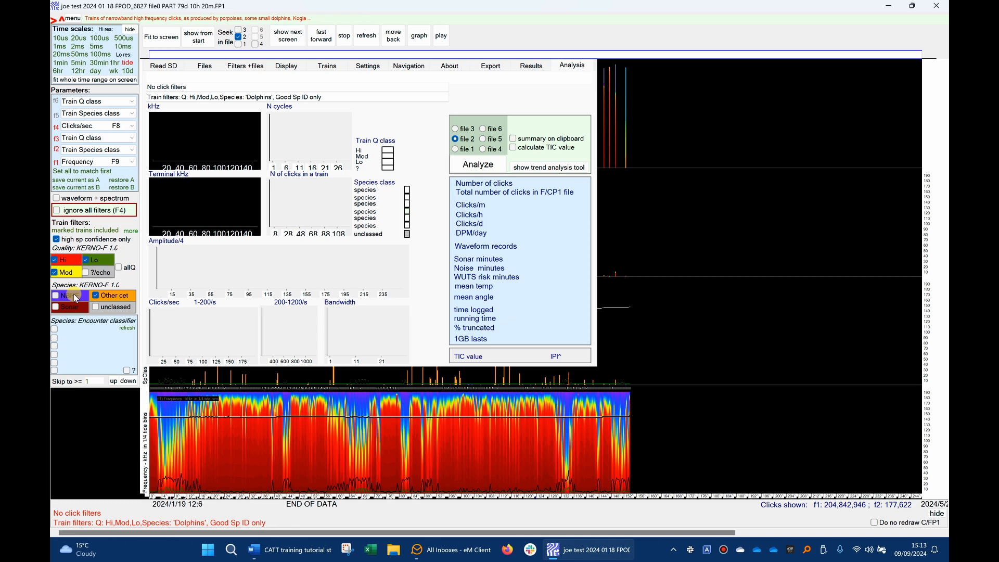
{"action": "left_click", "coordinate": [478, 164]}
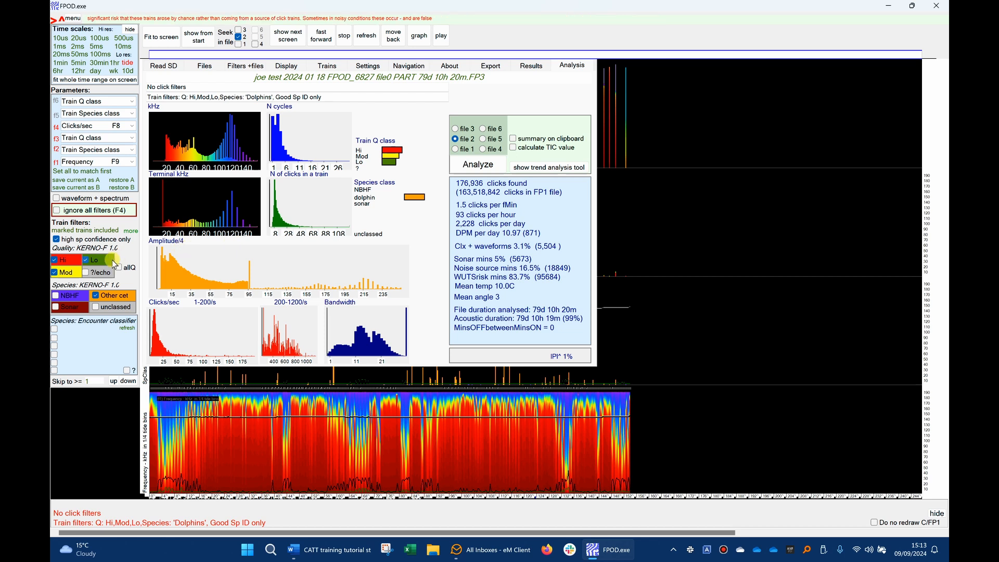
Switch the species filter from Other cet to NBHF and rerun the click analysis on file 2.
{"action": "left_click", "coordinate": [73, 295]}
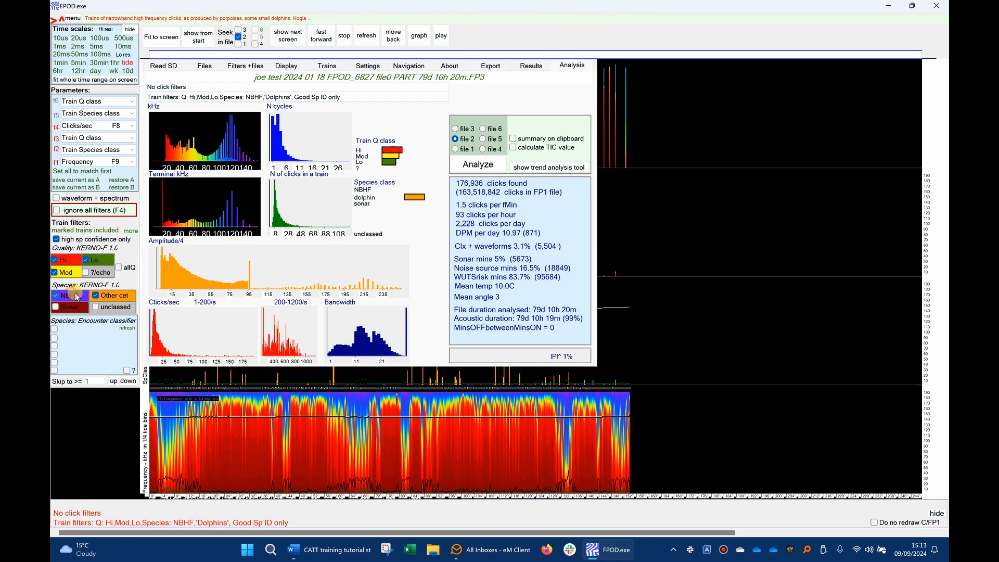
{"action": "left_click", "coordinate": [106, 295]}
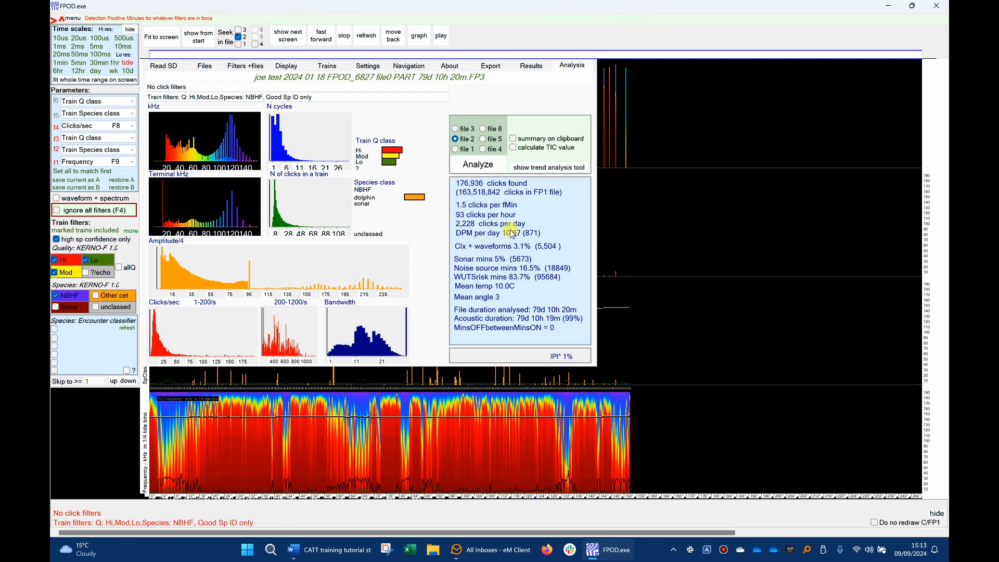
{"action": "left_click", "coordinate": [480, 166]}
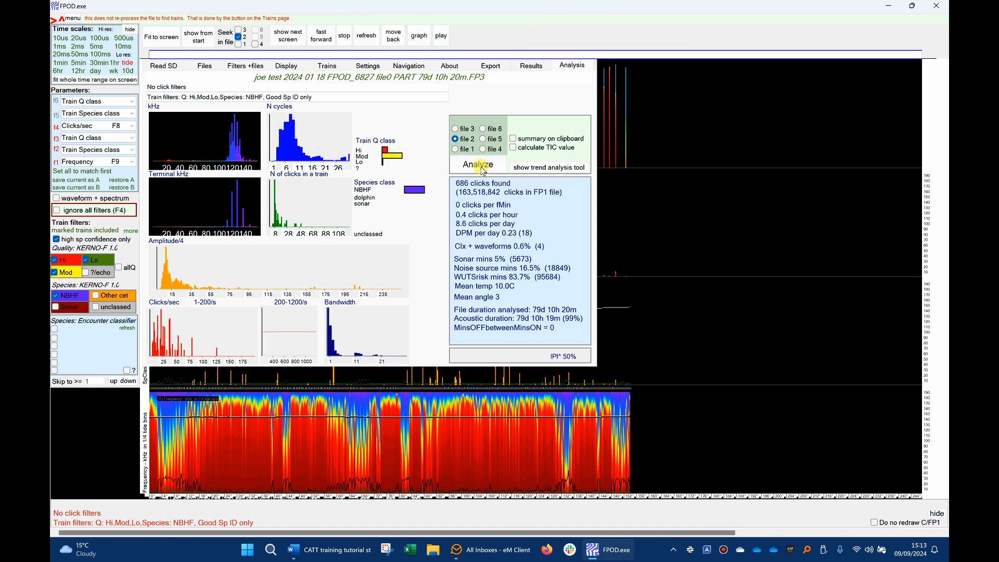